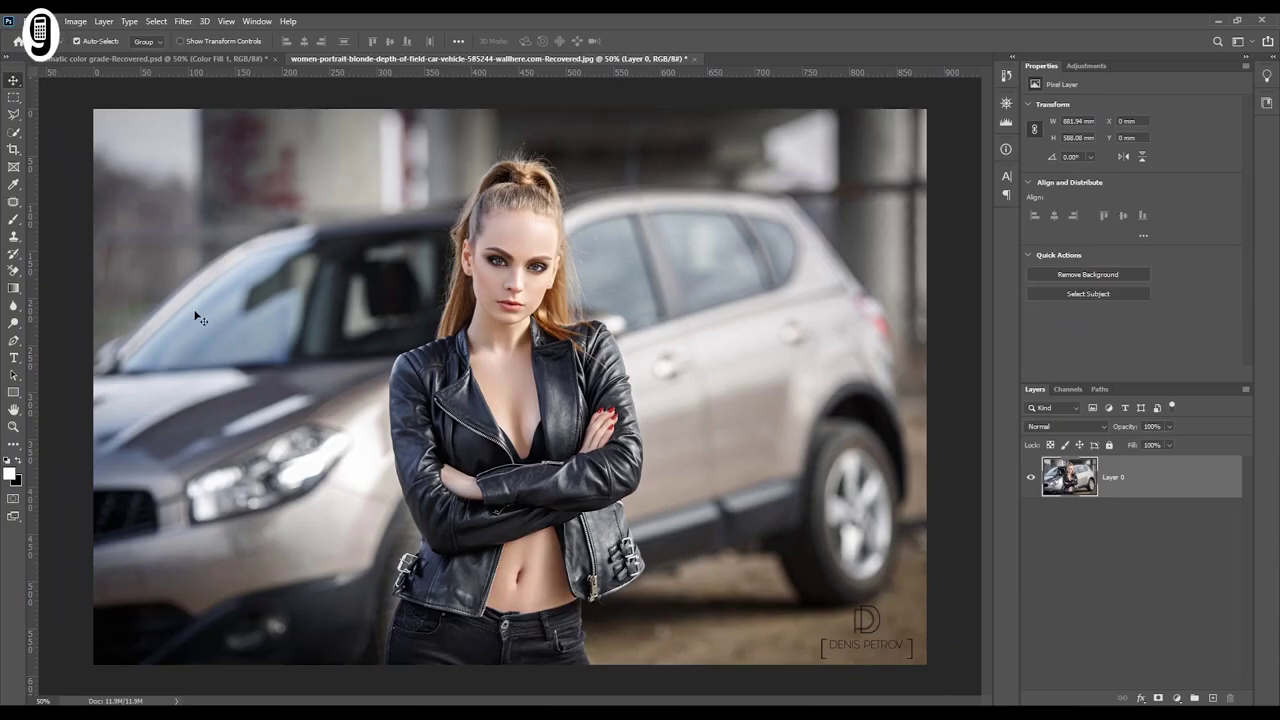
Crop the portrait to a 16:9 frame and shift the photo down within it
{"action": "left_click", "coordinate": [16, 150]}
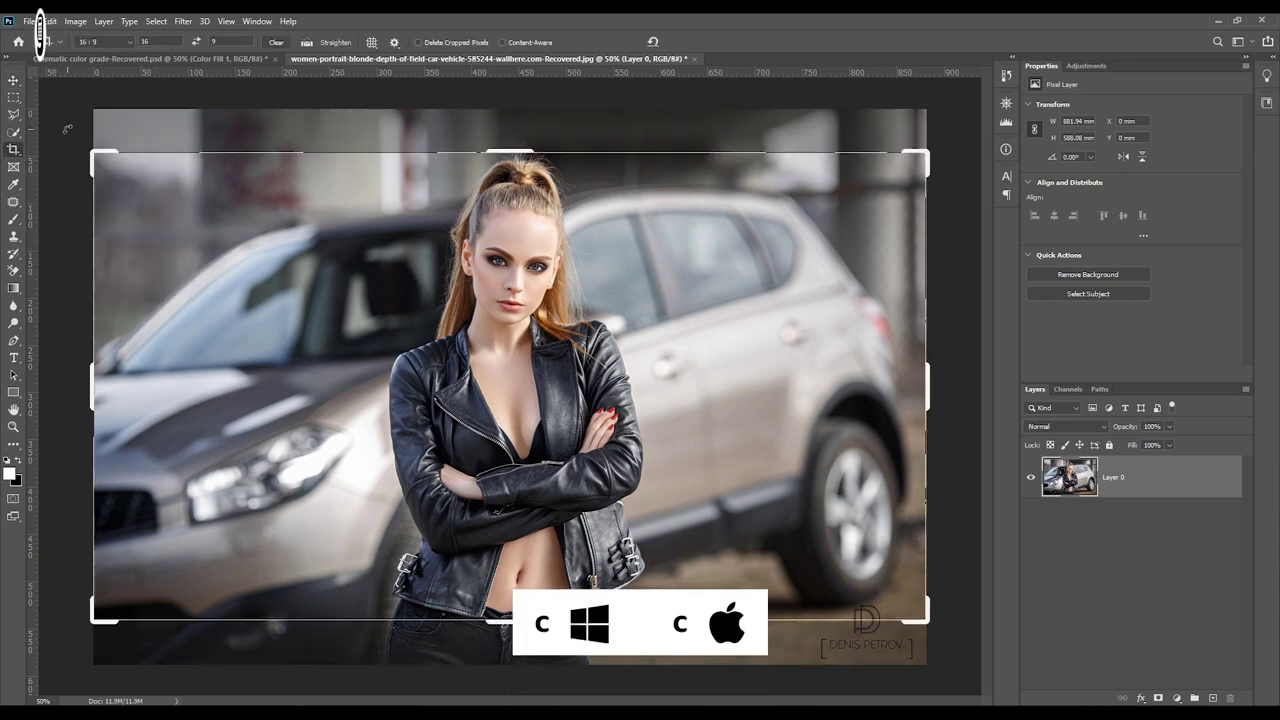
{"action": "left_click", "coordinate": [128, 42]}
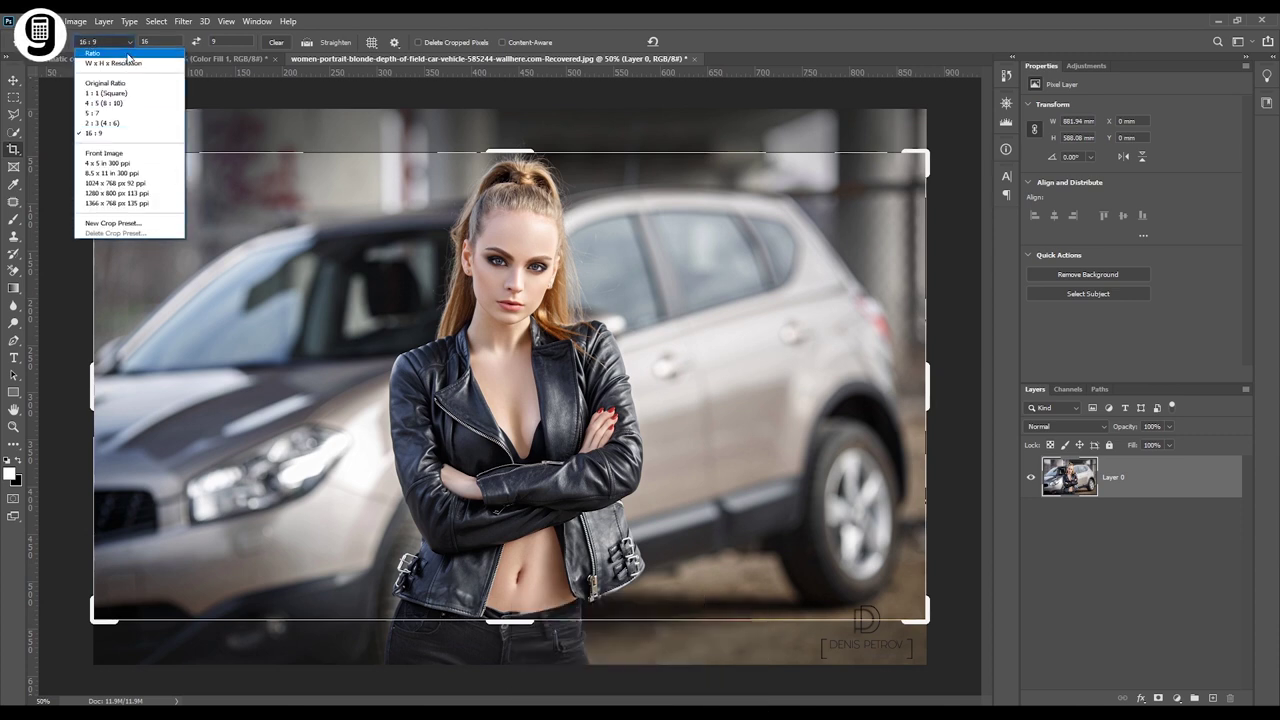
{"action": "left_click", "coordinate": [92, 133]}
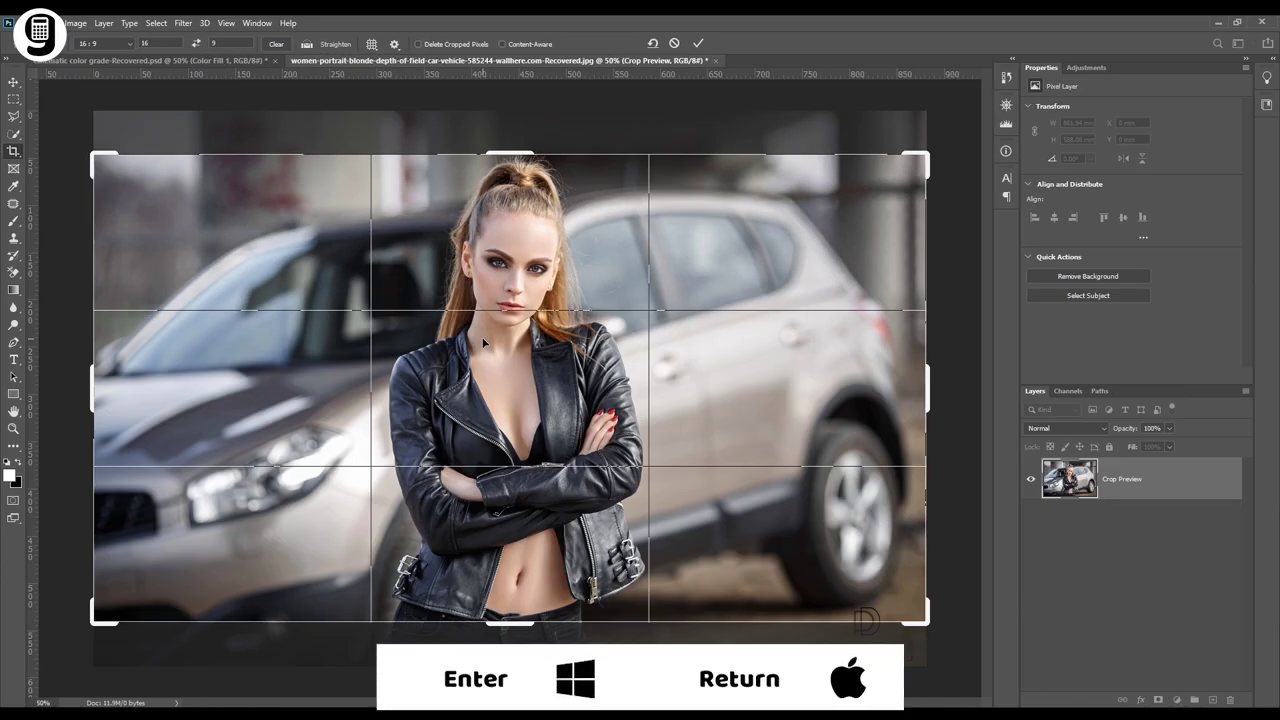
{"action": "key", "text": "Return"}
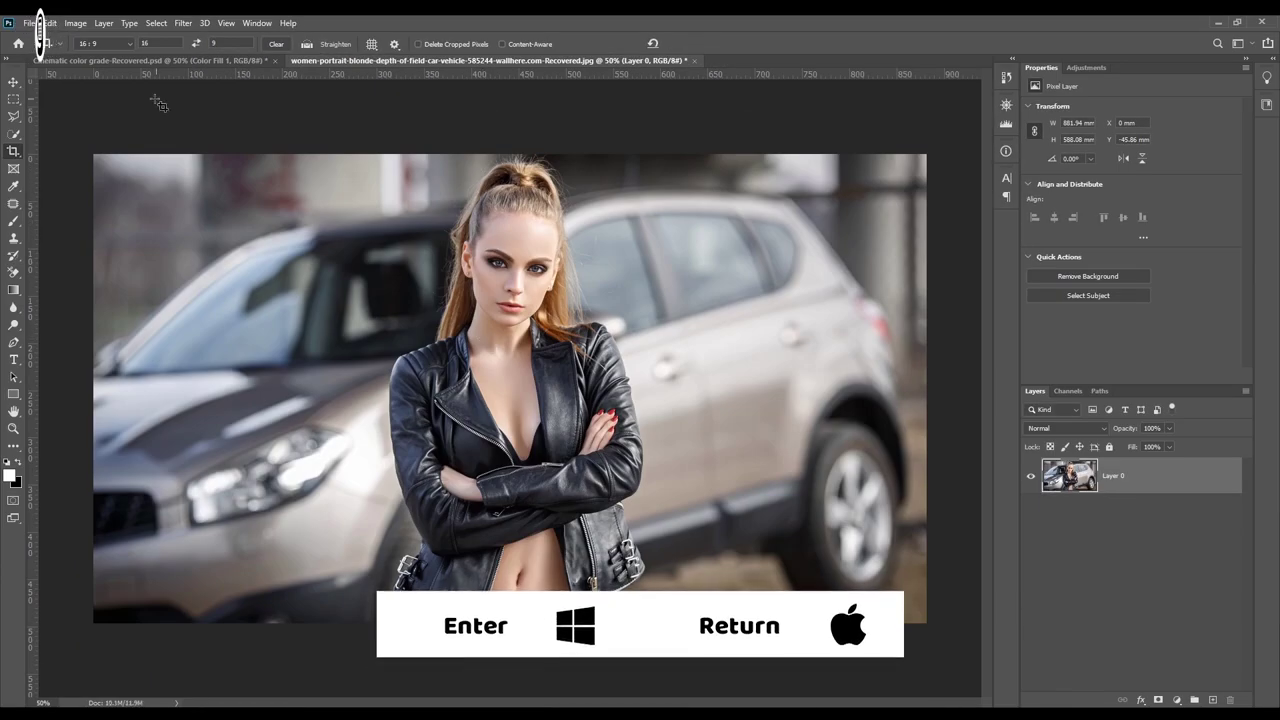
{"action": "left_click", "coordinate": [20, 82]}
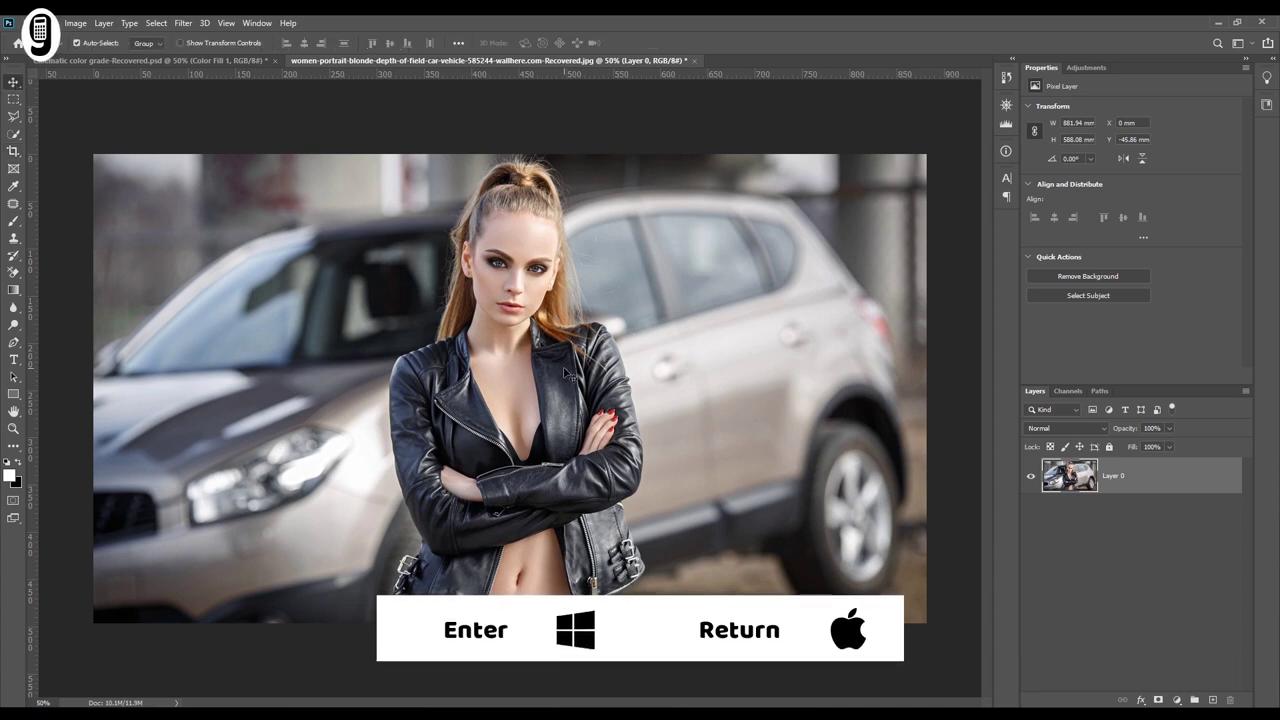
{"action": "left_click_drag", "start_coordinate": [567, 374], "coordinate": [576, 431]}
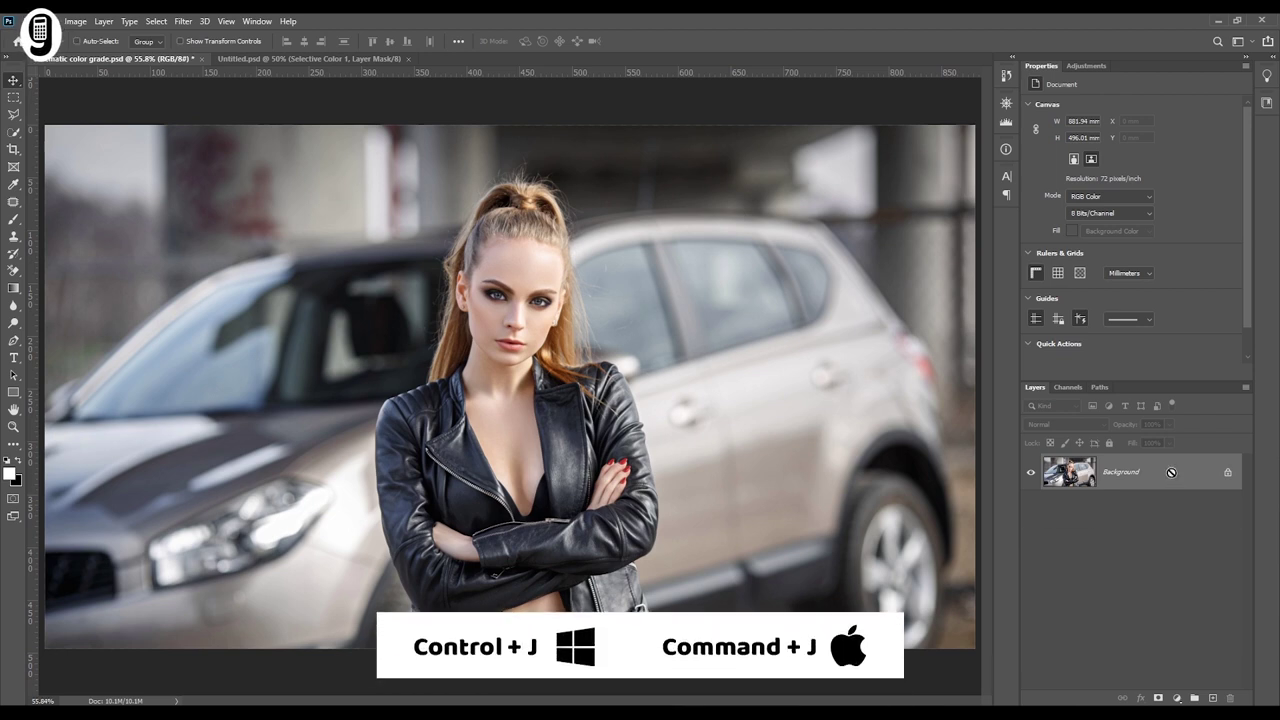
Duplicate the Background as Layer 1 and convert Layer 1 to a smart object
{"action": "key", "text": "ctrl+j"}
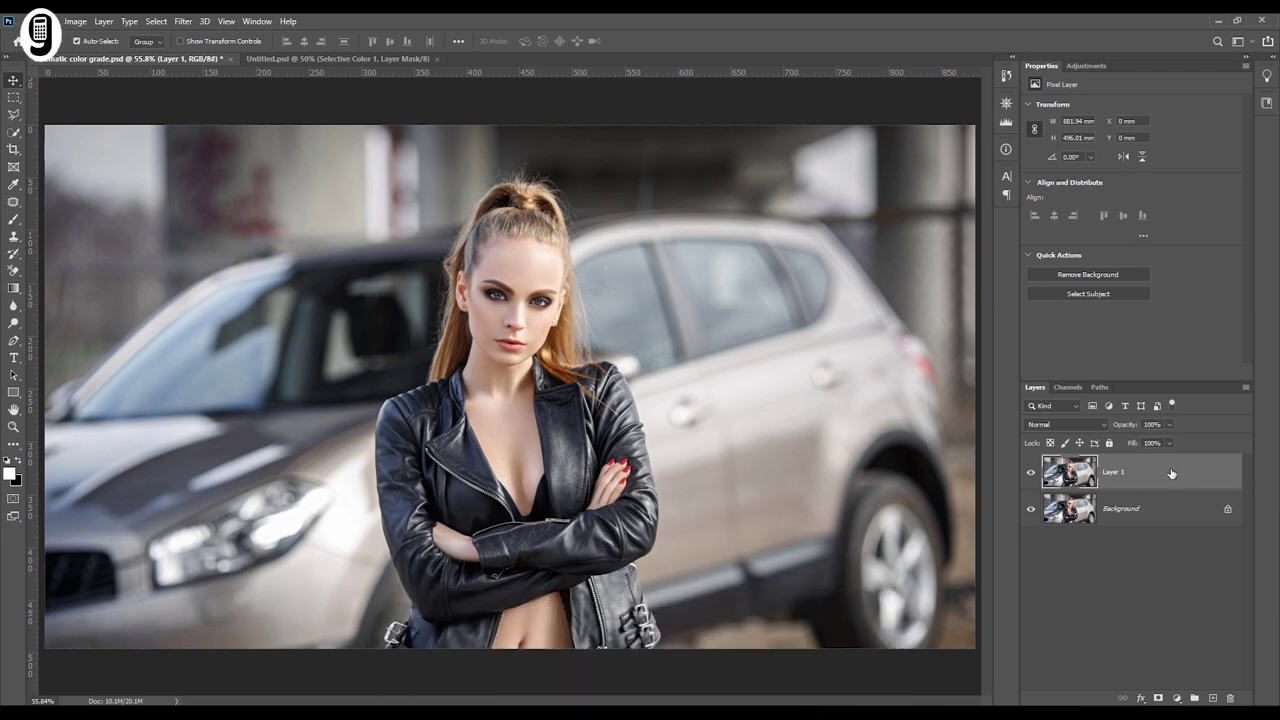
{"action": "right_click", "coordinate": [1172, 474]}
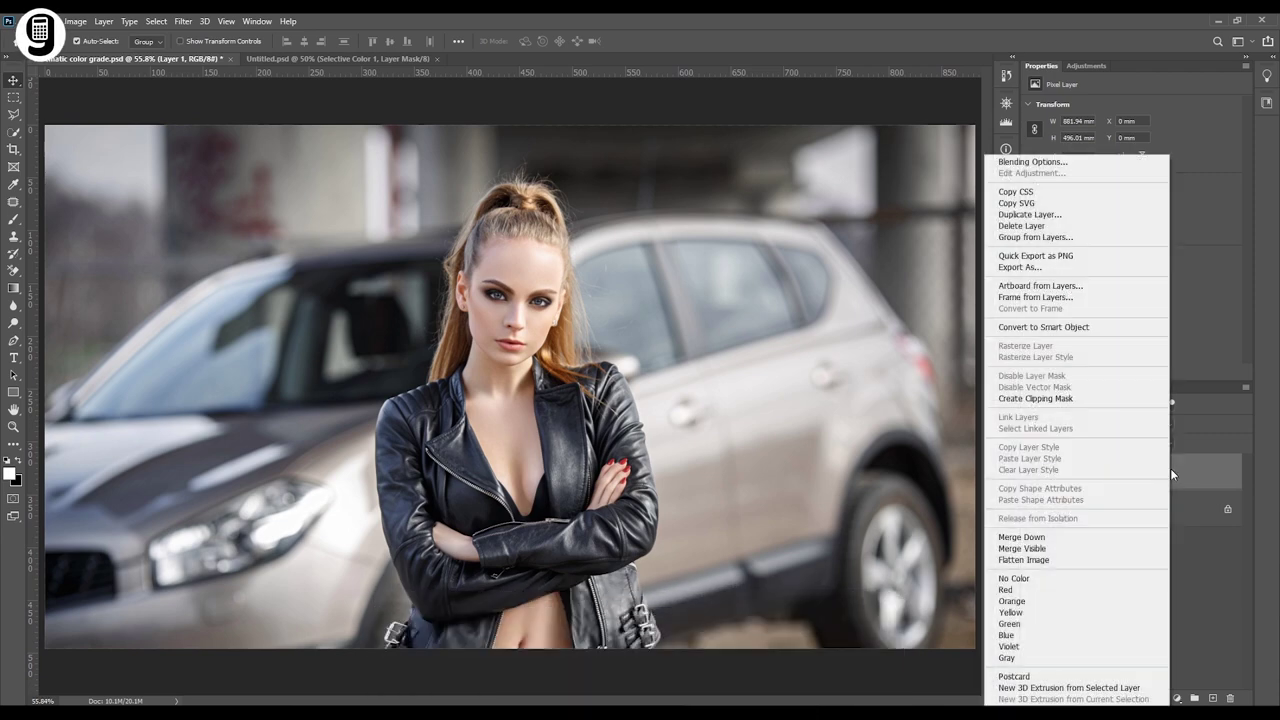
{"action": "left_click", "coordinate": [1107, 328]}
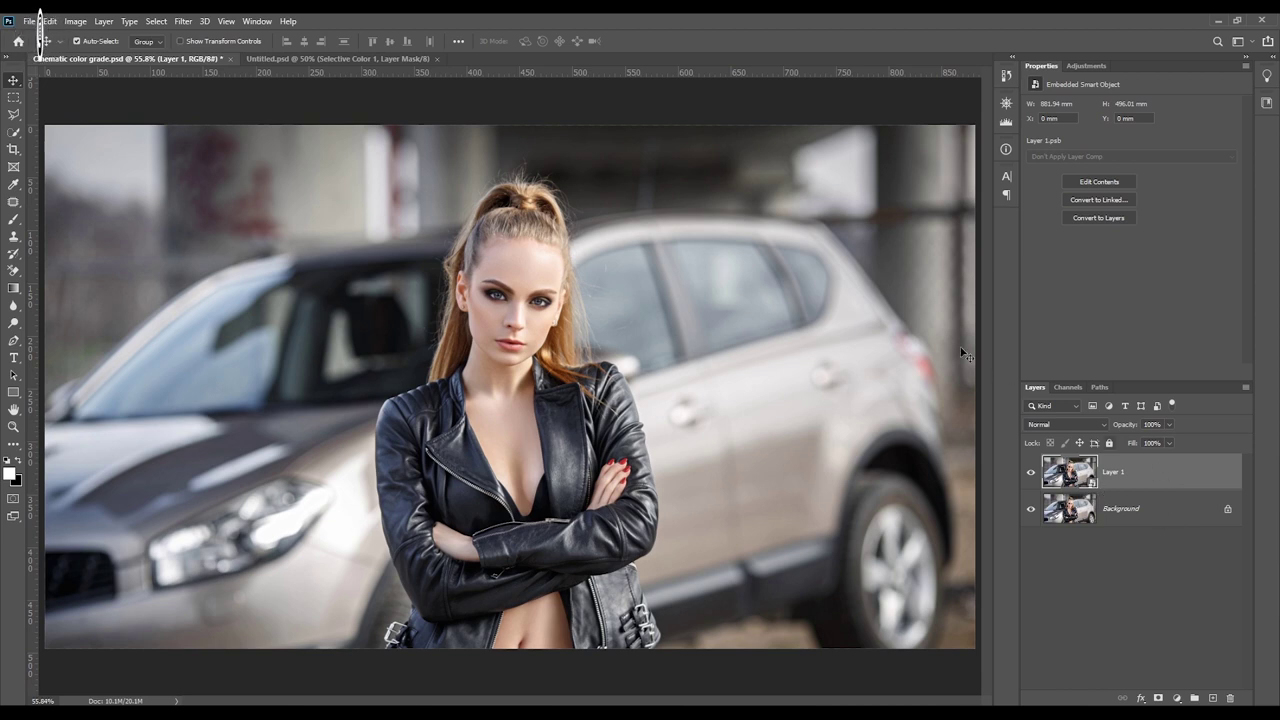
Apply a High Pass smart filter with a 4.0 pixel radius to Layer 1
{"action": "left_click", "coordinate": [185, 22]}
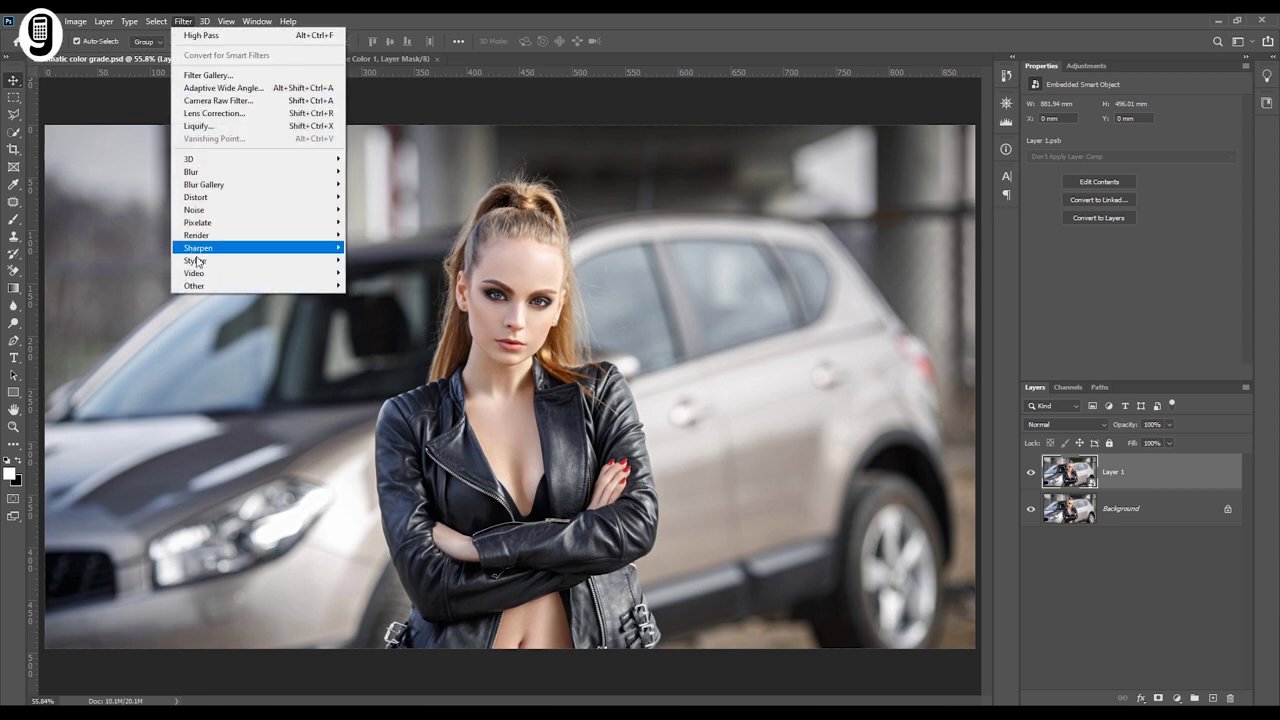
{"action": "mouse_move", "coordinate": [250, 288]}
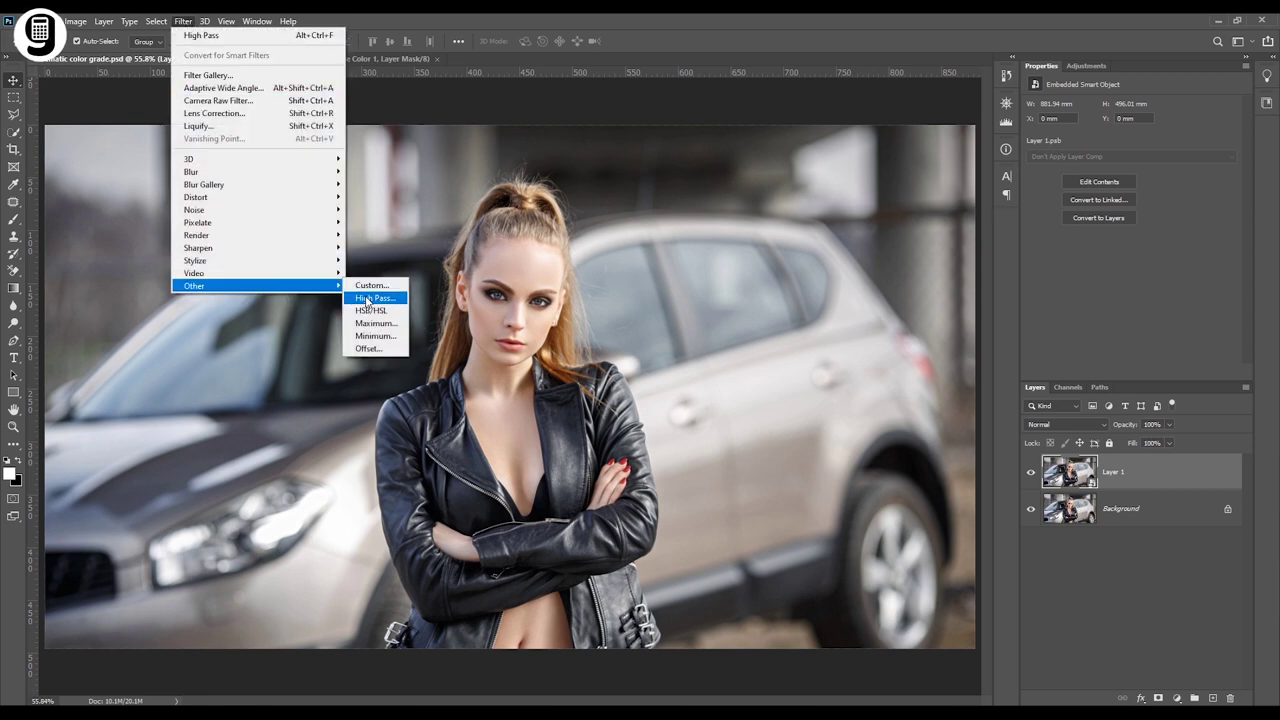
{"action": "left_click", "coordinate": [367, 299]}
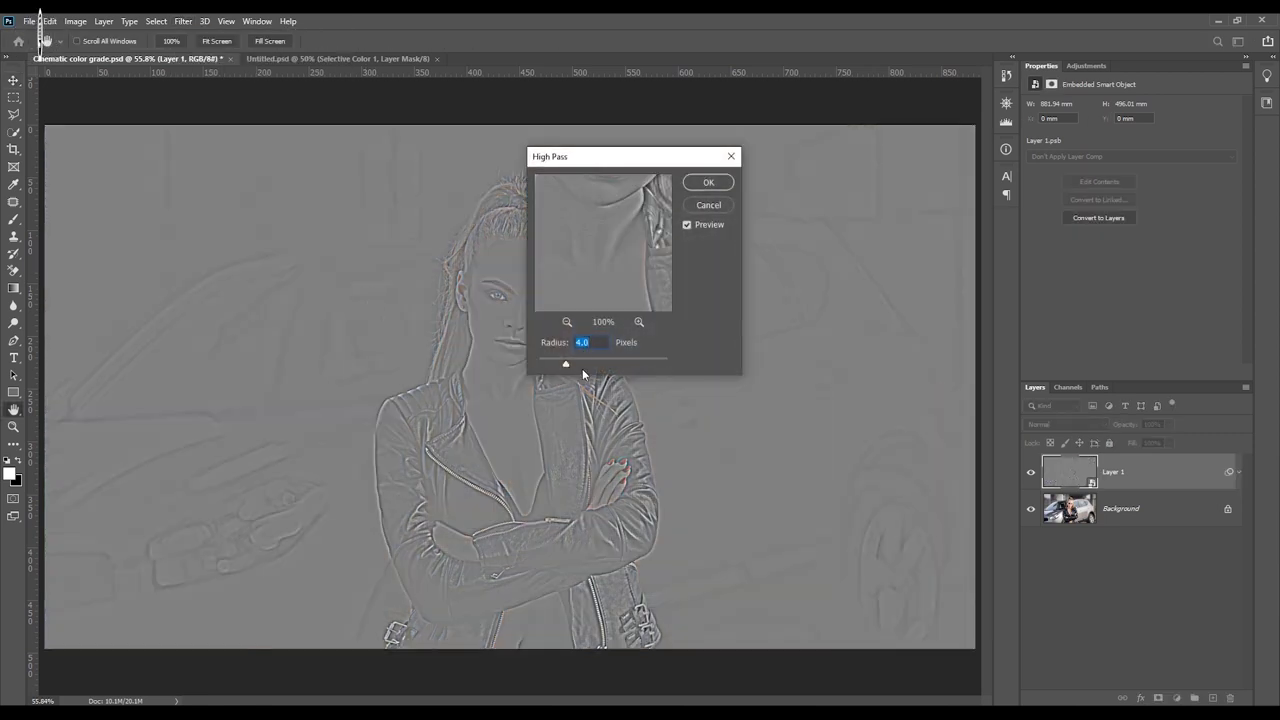
{"action": "left_click", "coordinate": [697, 184]}
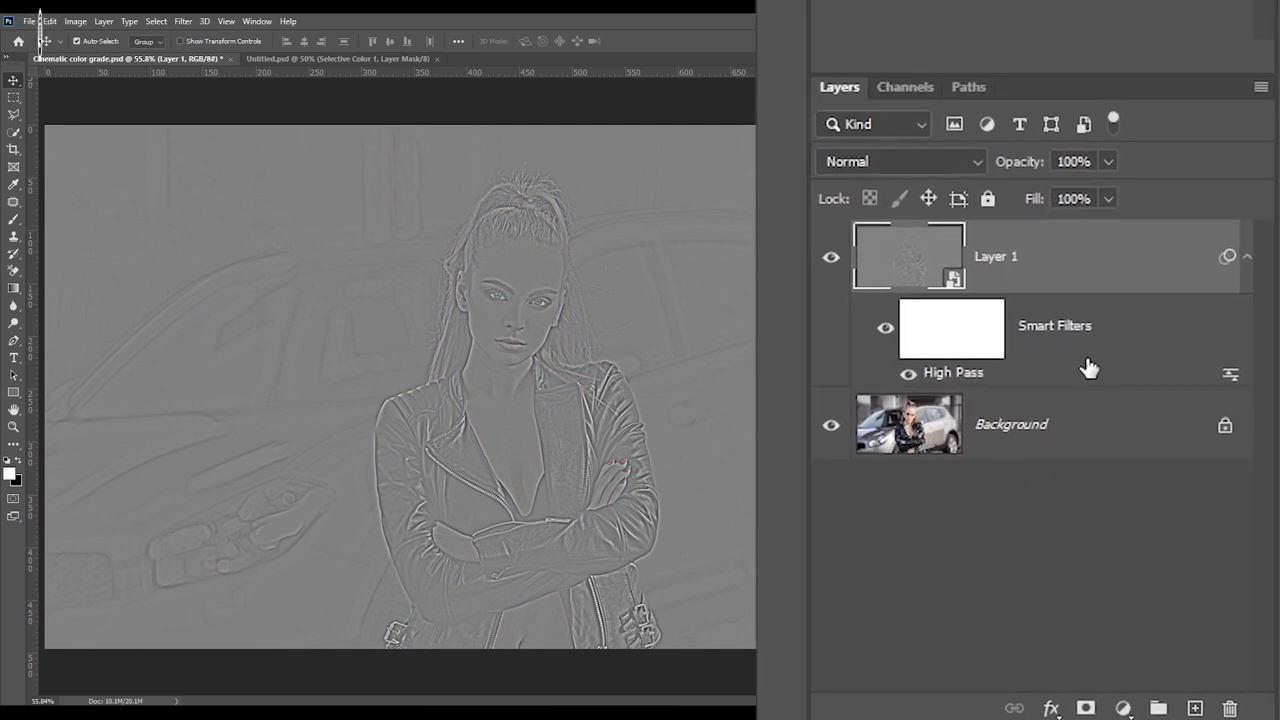
Blend the High Pass filter in Overlay mode at about 51% opacity
{"action": "double_click", "coordinate": [1230, 383]}
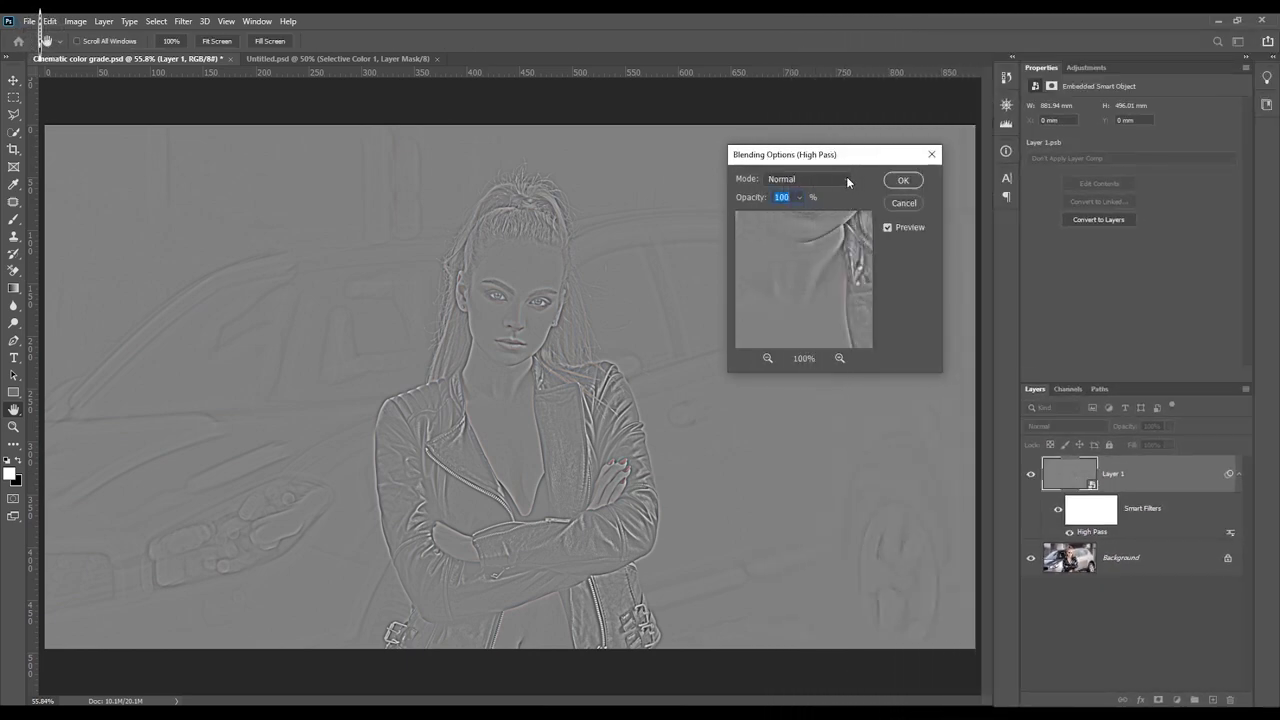
{"action": "left_click", "coordinate": [845, 178]}
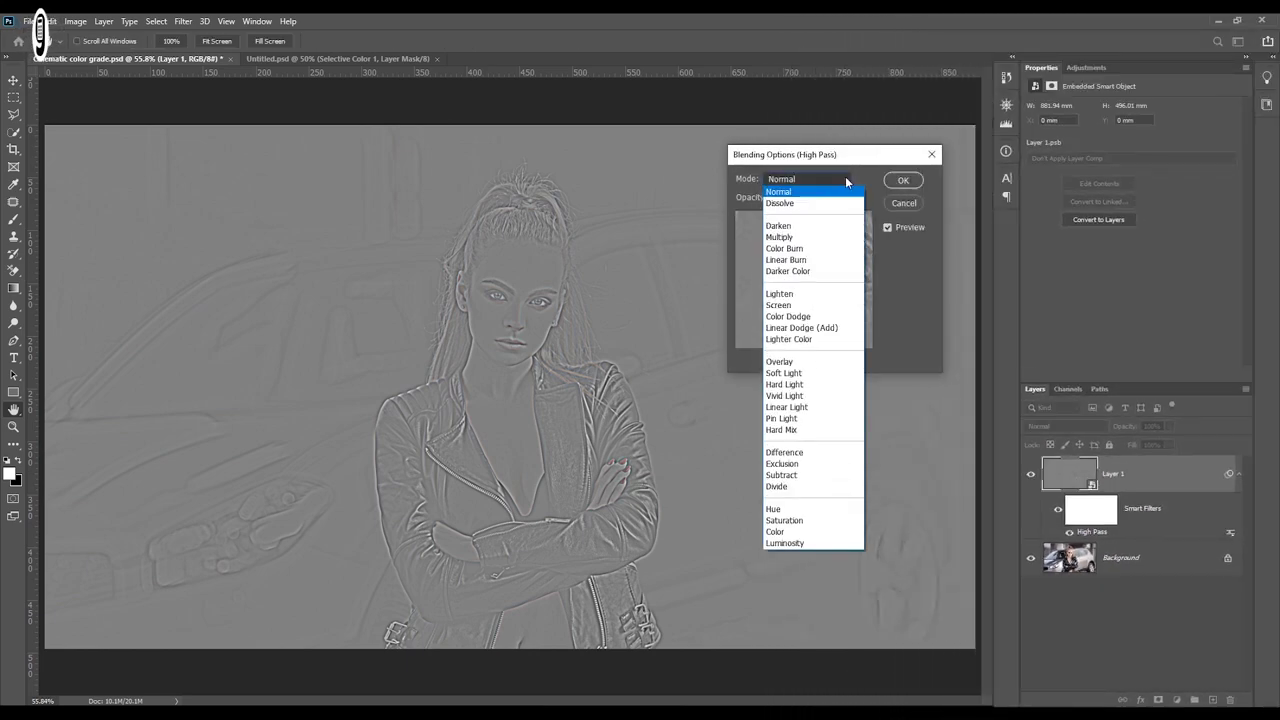
{"action": "left_click", "coordinate": [832, 361]}
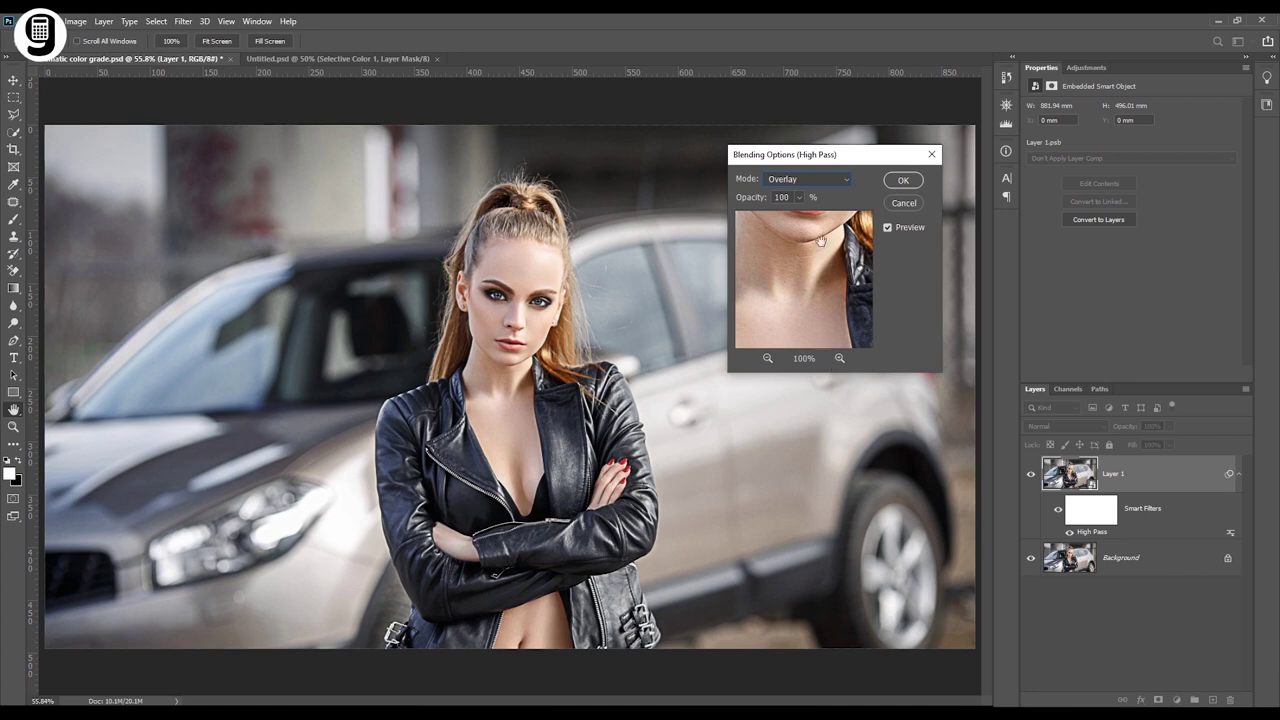
{"action": "left_click", "coordinate": [799, 198]}
{"action": "left_click_drag", "start_coordinate": [799, 203], "coordinate": [769, 218]}
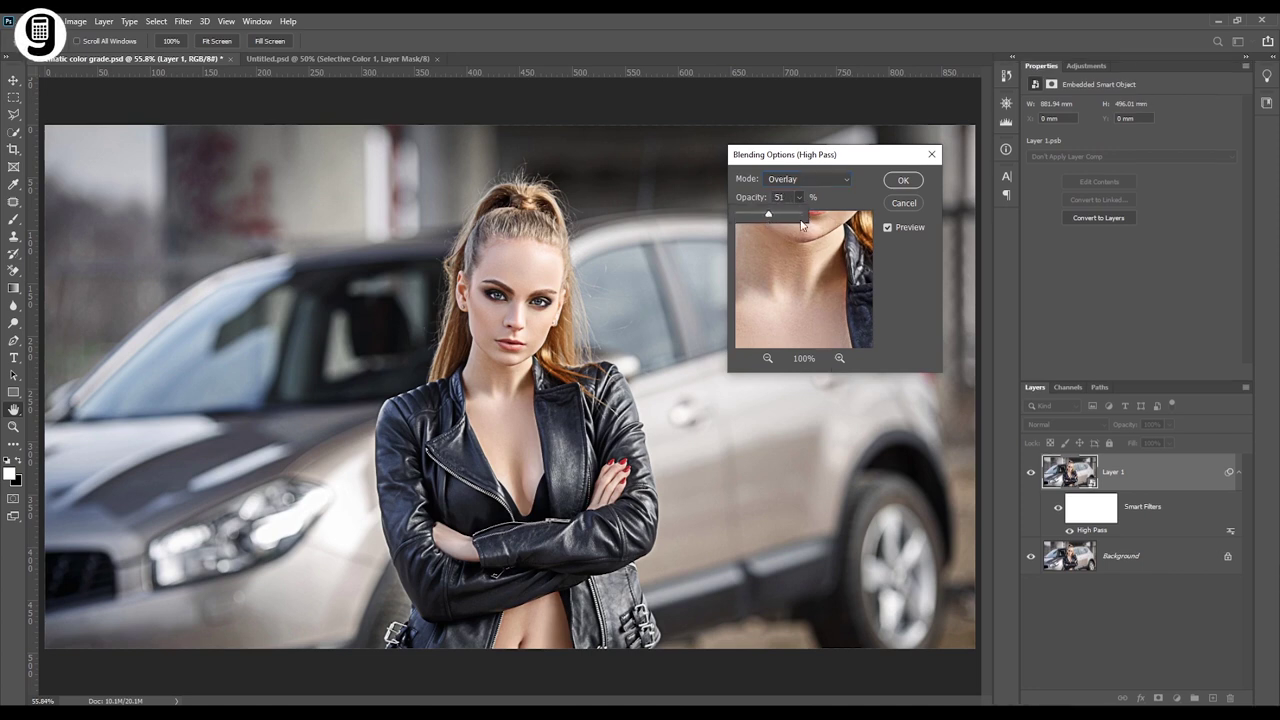
{"action": "left_click", "coordinate": [899, 183]}
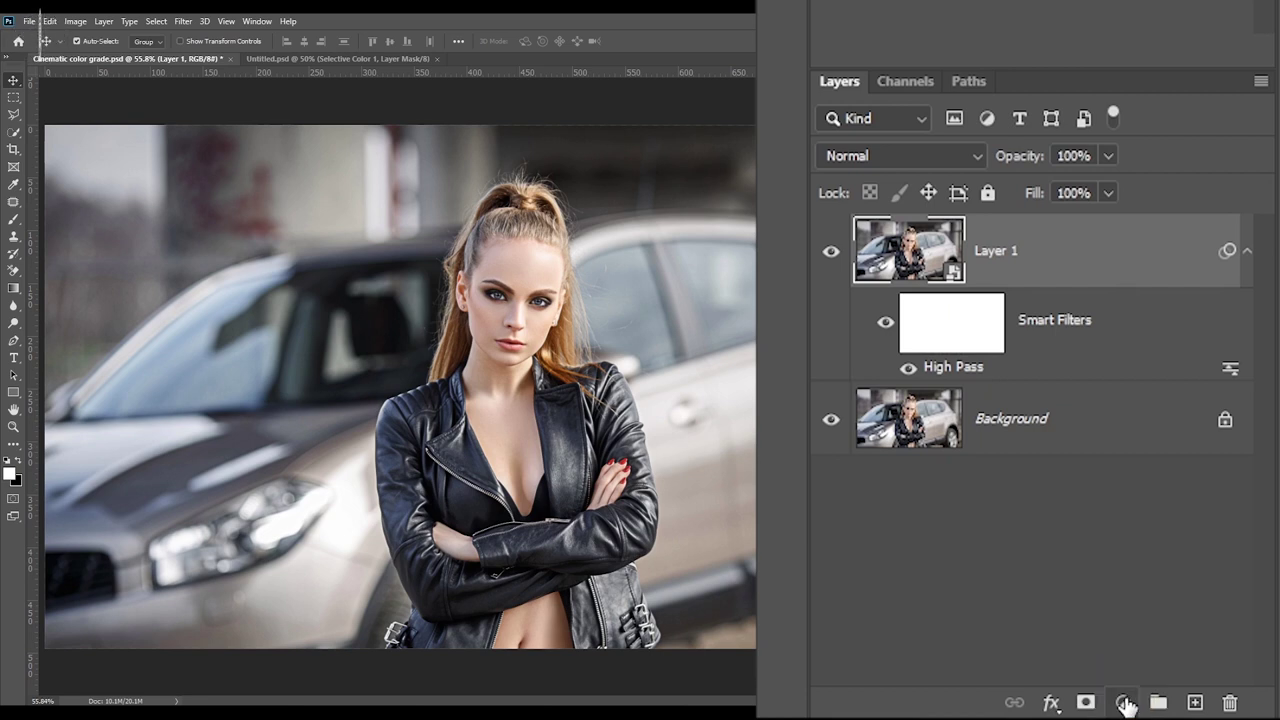
Add a Selective Color adjustment layer and pick Blacks as the colour range to edit
{"action": "left_click", "coordinate": [1127, 705]}
{"action": "left_click", "coordinate": [1136, 684]}
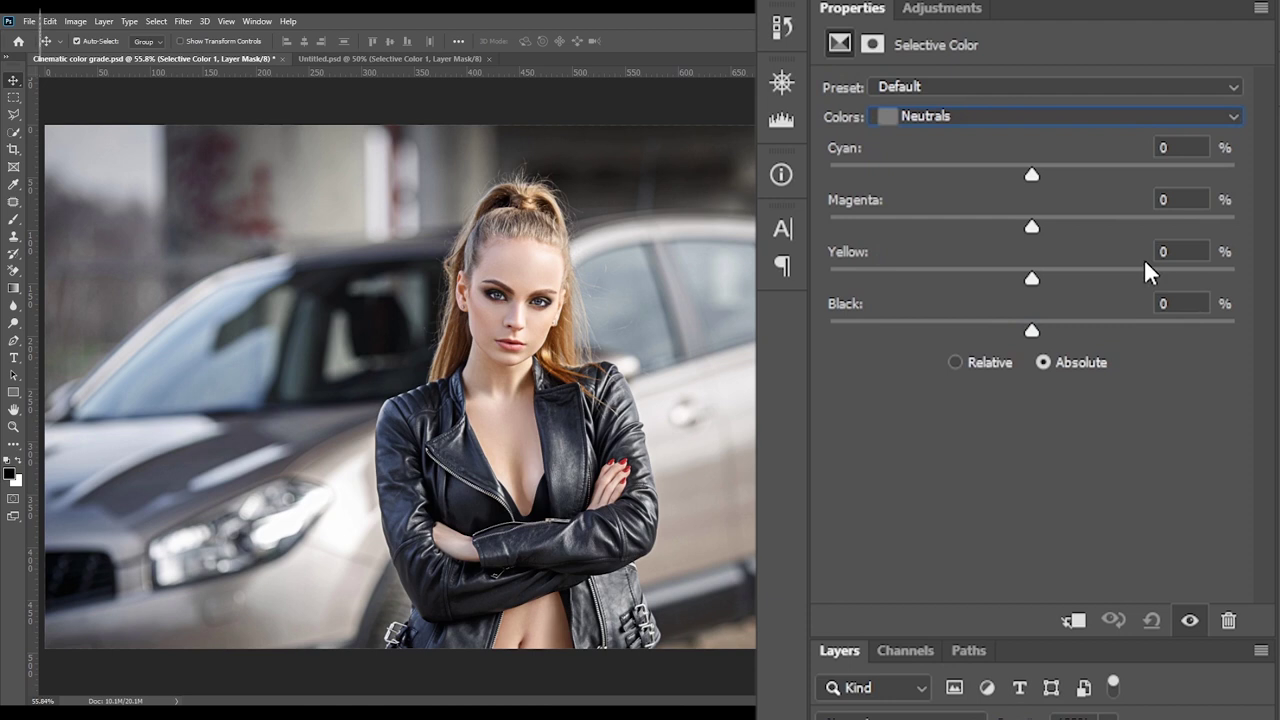
{"action": "left_click", "coordinate": [1036, 115]}
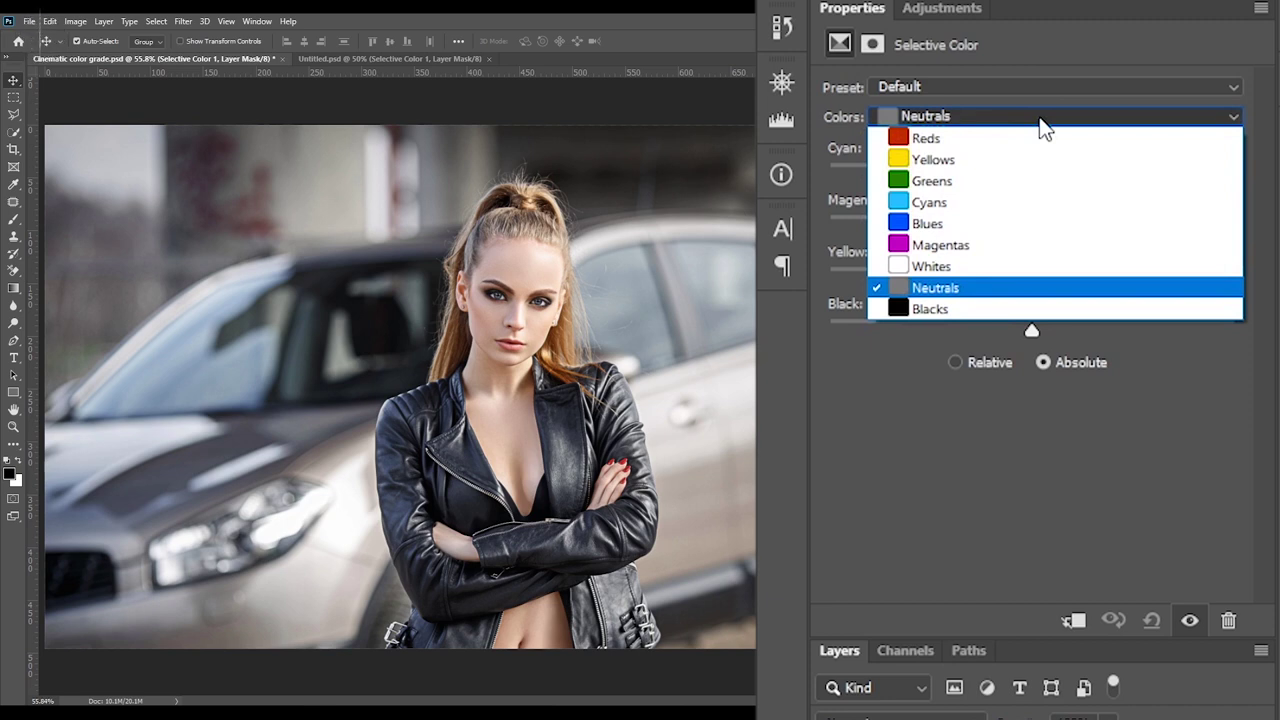
{"action": "left_click", "coordinate": [962, 311]}
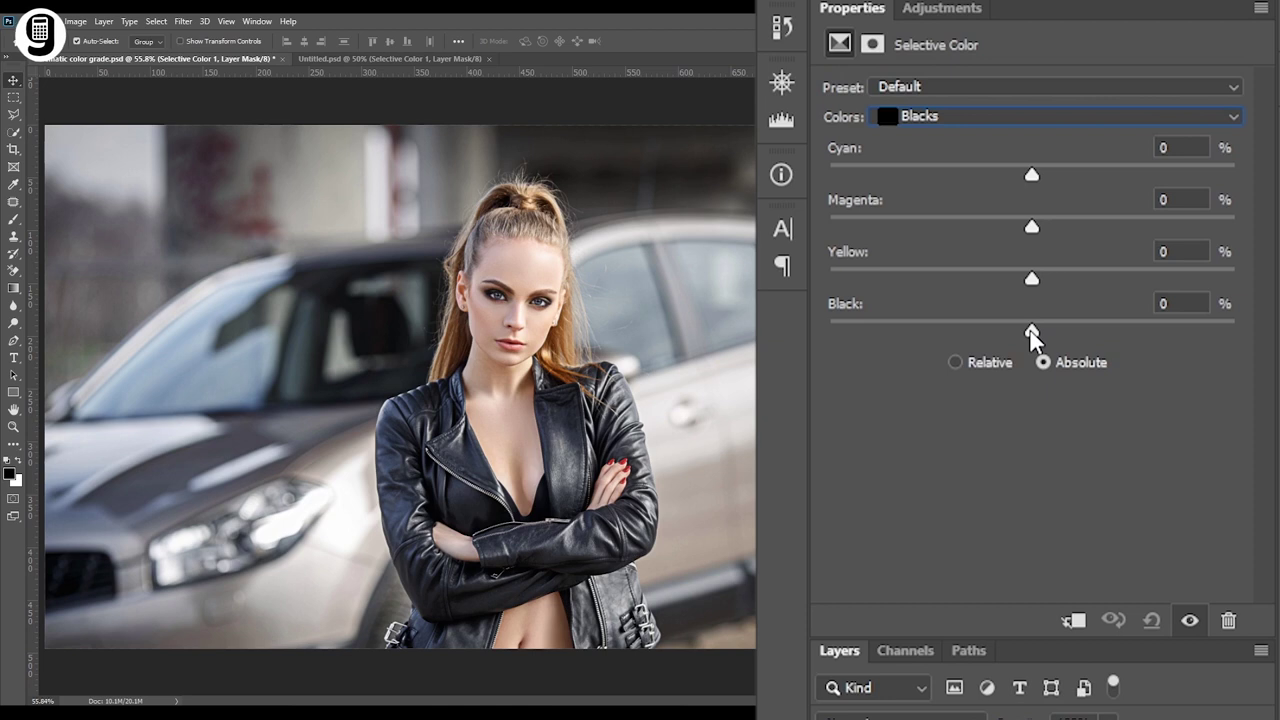
Set the Blacks sliders to Black +13, Yellow -26, Magenta -16 and Cyan +22
{"action": "left_click_drag", "start_coordinate": [1033, 337], "coordinate": [1029, 338]}
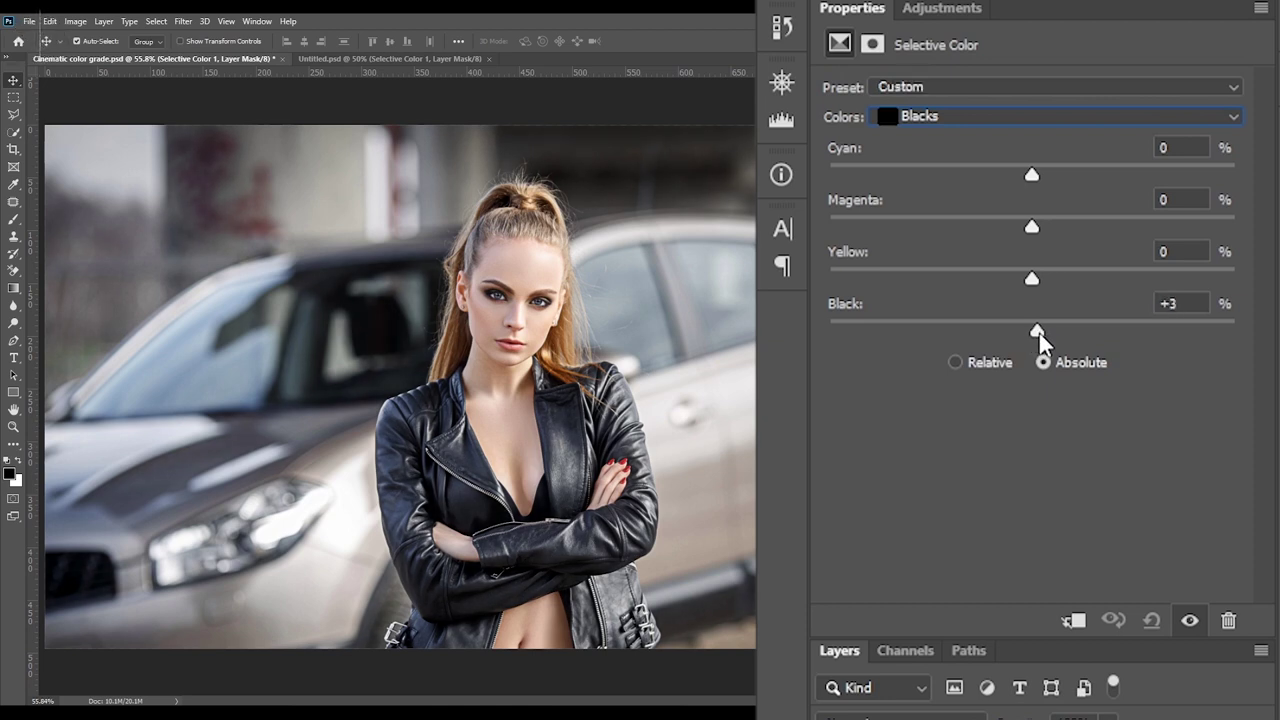
{"action": "left_click_drag", "start_coordinate": [1039, 334], "coordinate": [1058, 335]}
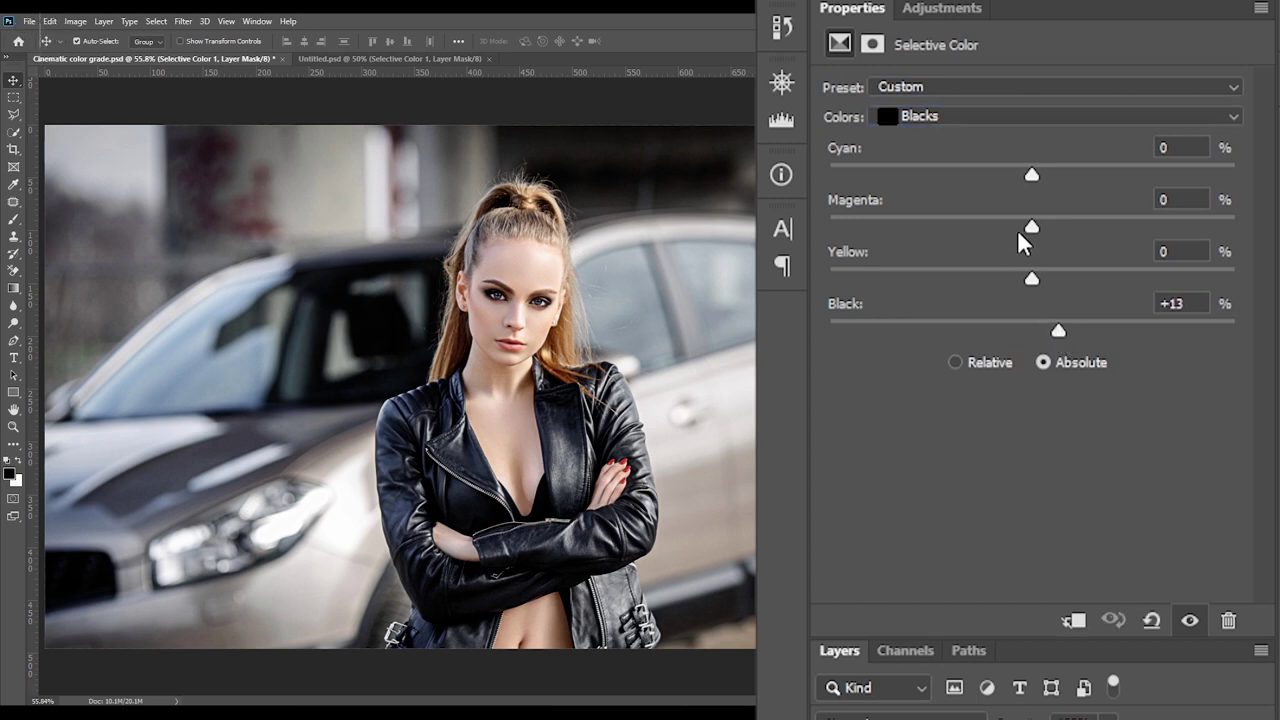
{"action": "left_click_drag", "start_coordinate": [1029, 276], "coordinate": [979, 270]}
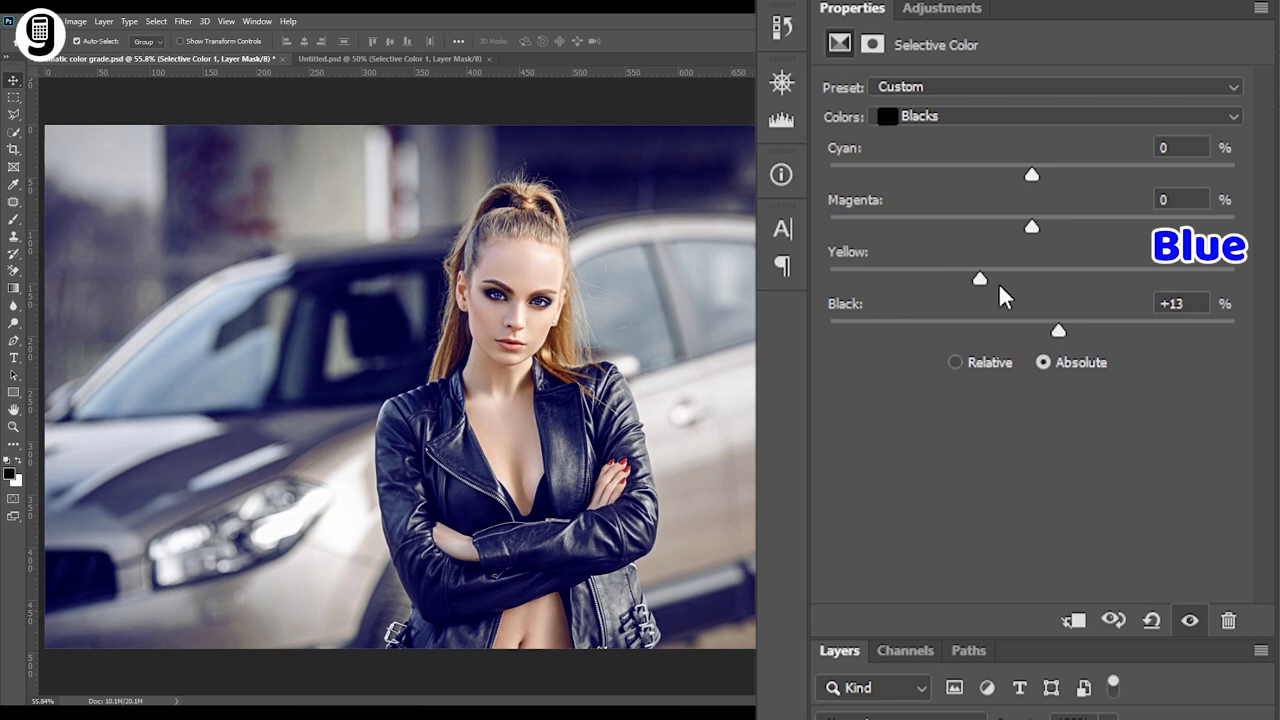
{"action": "left_click_drag", "start_coordinate": [1033, 228], "coordinate": [1000, 230]}
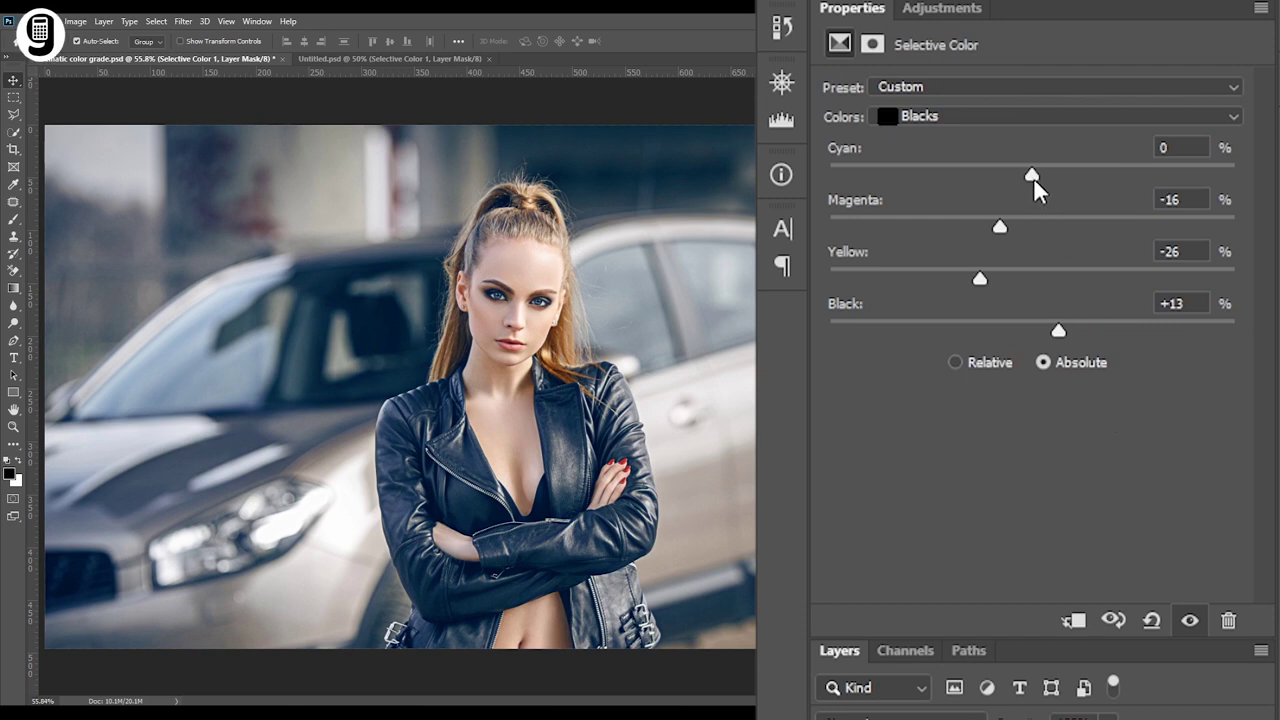
{"action": "left_click_drag", "start_coordinate": [1034, 182], "coordinate": [1101, 188]}
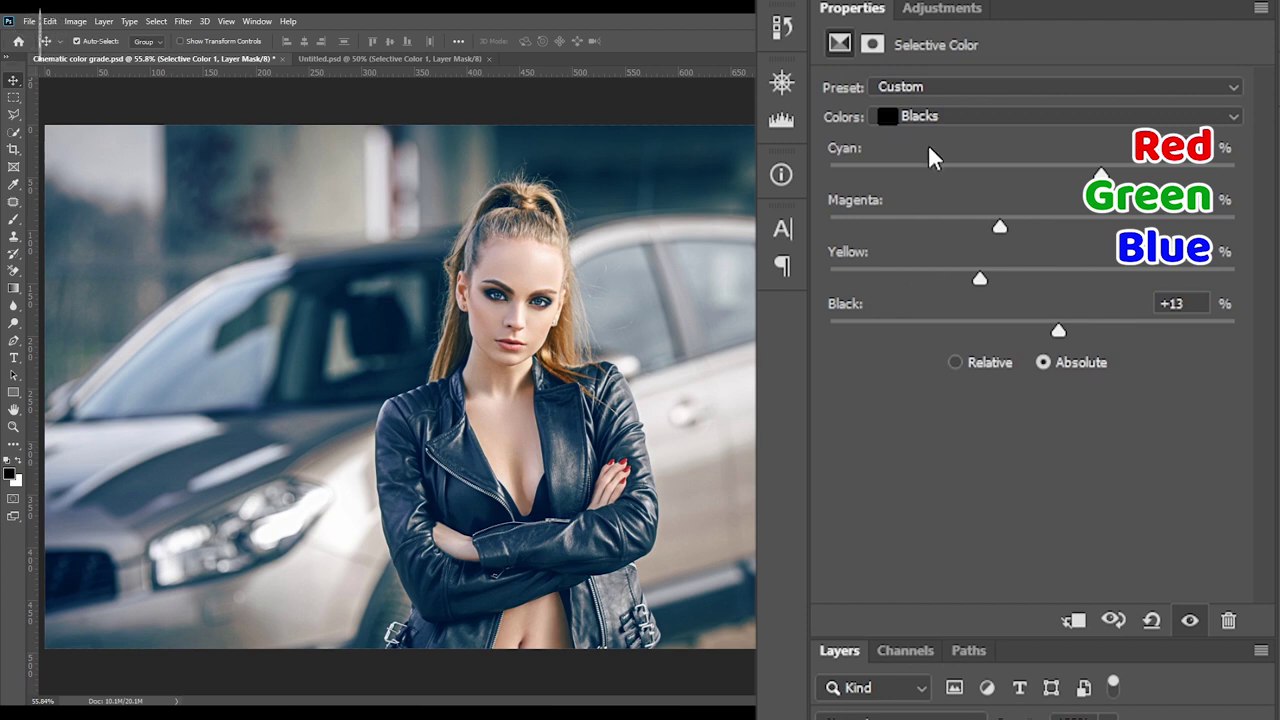
Switch Selective Color to Neutrals and set Cyan +26, Magenta -7, Yellow -13, Black +13
{"action": "left_click", "coordinate": [958, 116]}
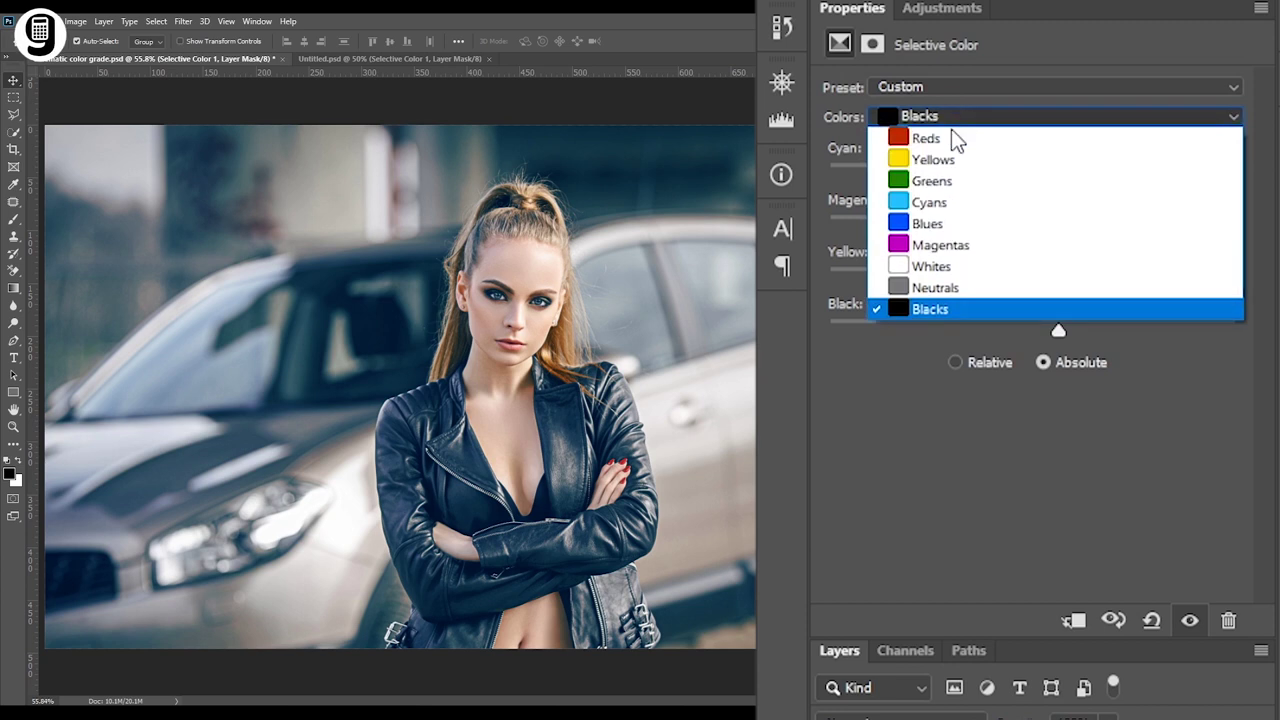
{"action": "left_click", "coordinate": [978, 288]}
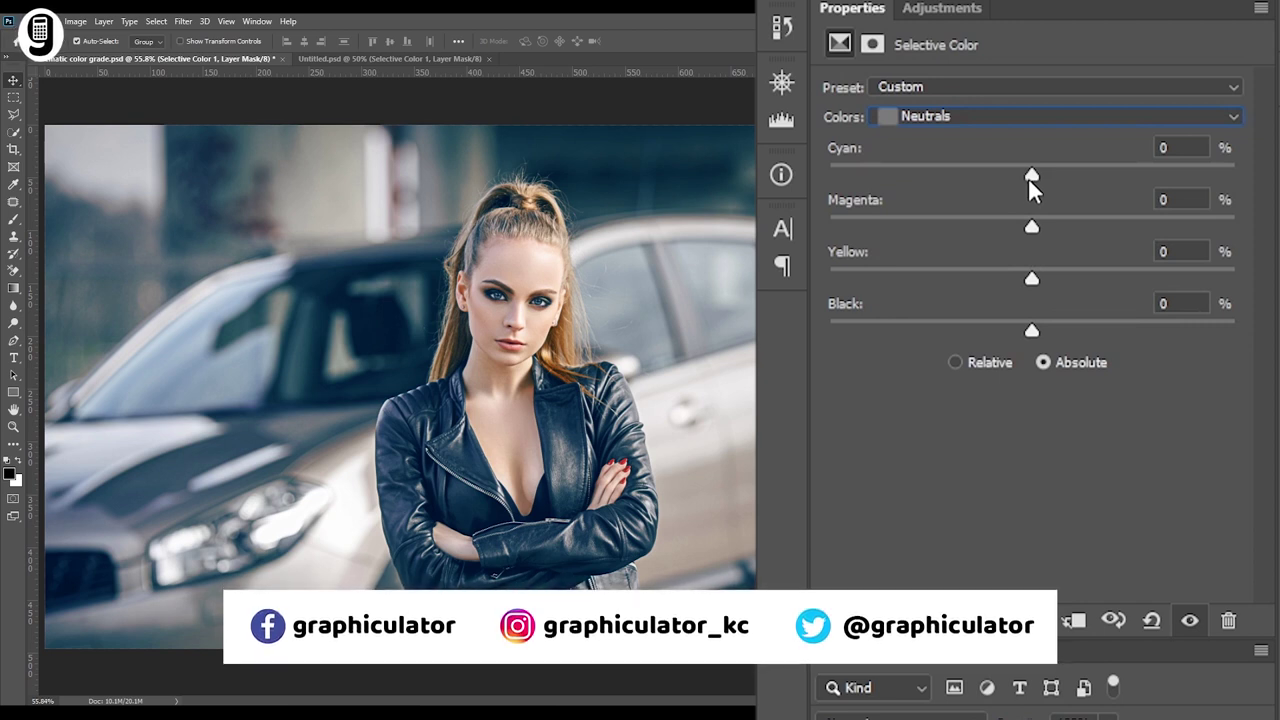
{"action": "left_click_drag", "start_coordinate": [1031, 178], "coordinate": [1085, 193]}
{"action": "left_click_drag", "start_coordinate": [1032, 226], "coordinate": [1016, 227]}
{"action": "left_click_drag", "start_coordinate": [1031, 281], "coordinate": [1005, 288]}
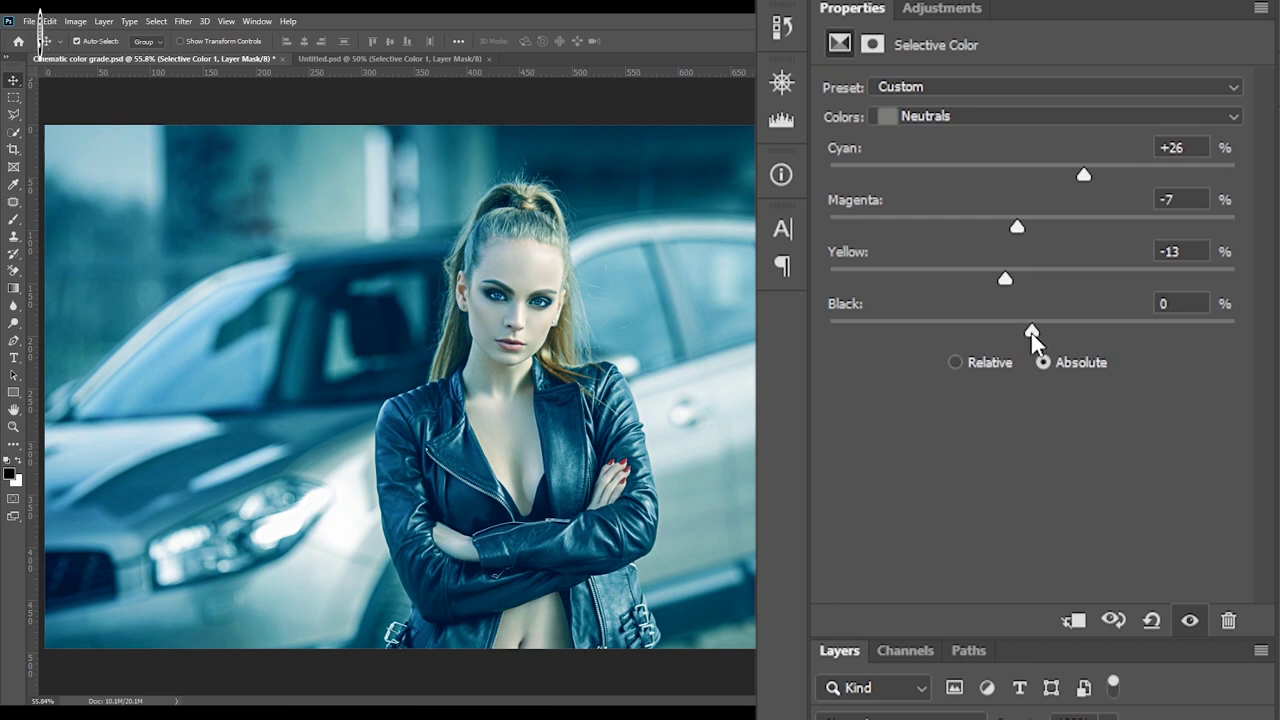
{"action": "left_click_drag", "start_coordinate": [1034, 336], "coordinate": [1062, 361]}
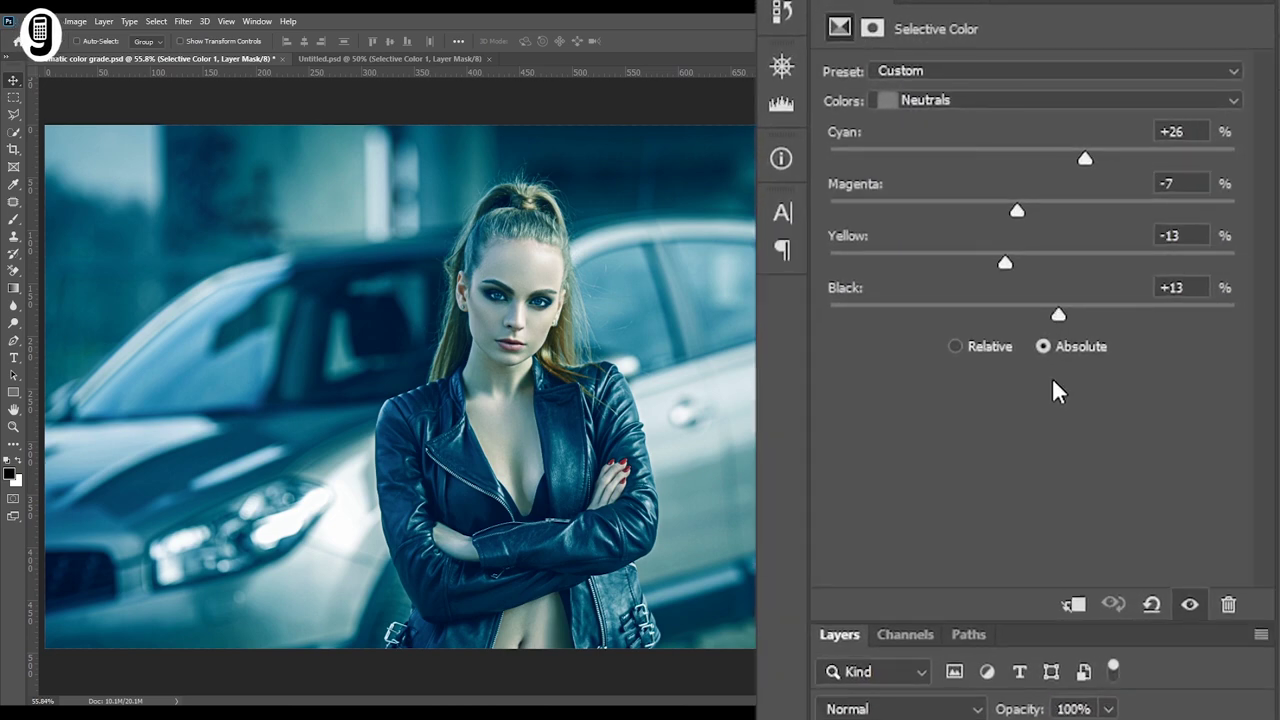
Switch Selective Color to Reds and set Cyan -37, Magenta +8, Yellow +7
{"action": "left_click", "coordinate": [966, 100]}
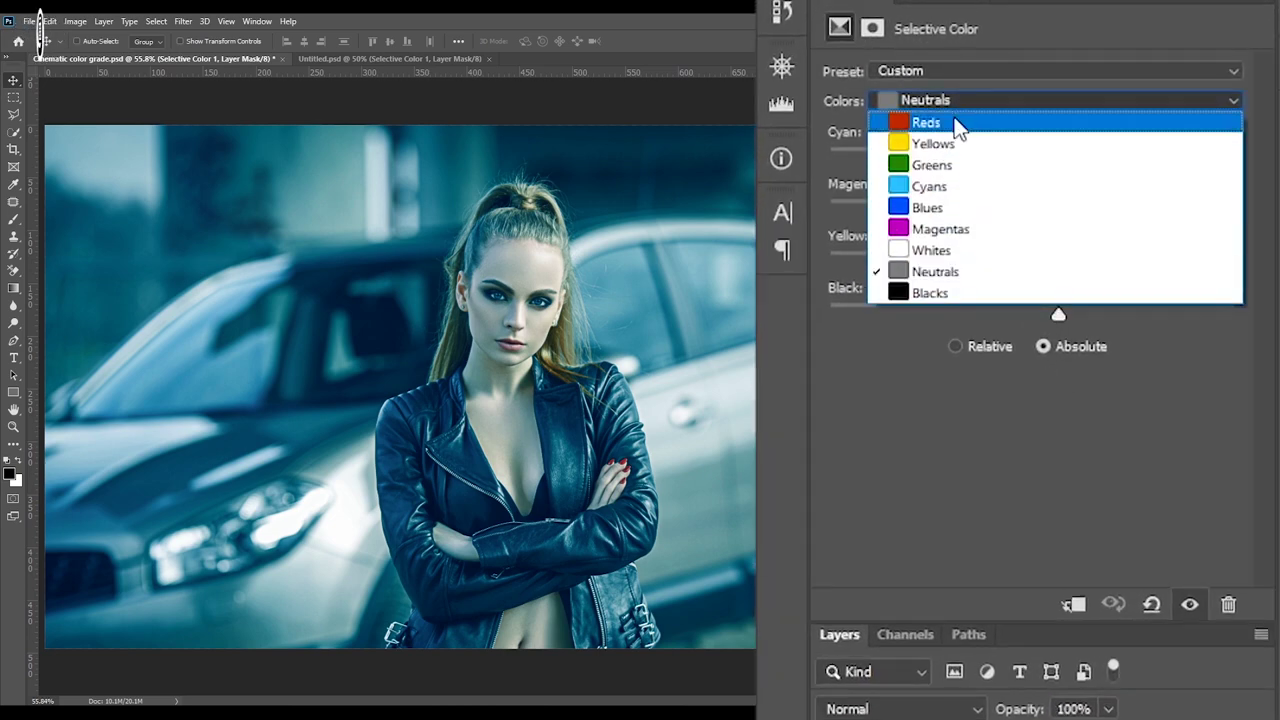
{"action": "left_click", "coordinate": [960, 122]}
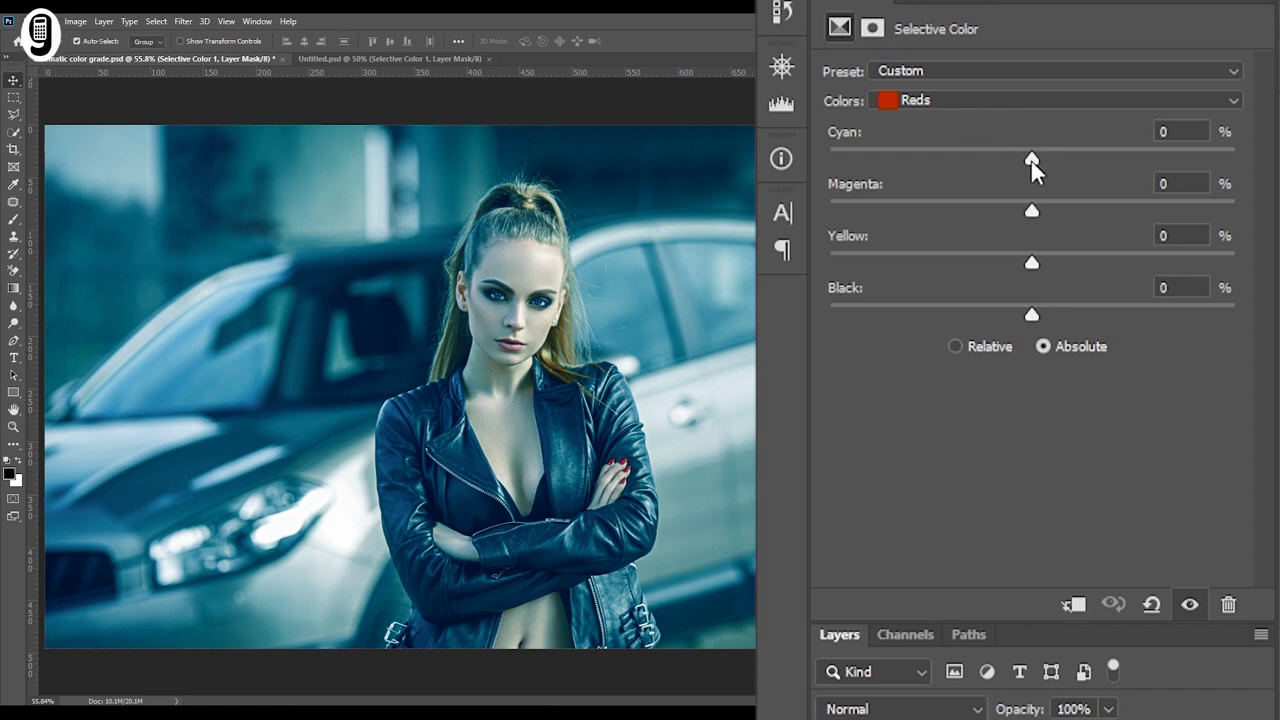
{"action": "left_click_drag", "start_coordinate": [1031, 161], "coordinate": [966, 170]}
{"action": "left_click_drag", "start_coordinate": [1033, 208], "coordinate": [1049, 221]}
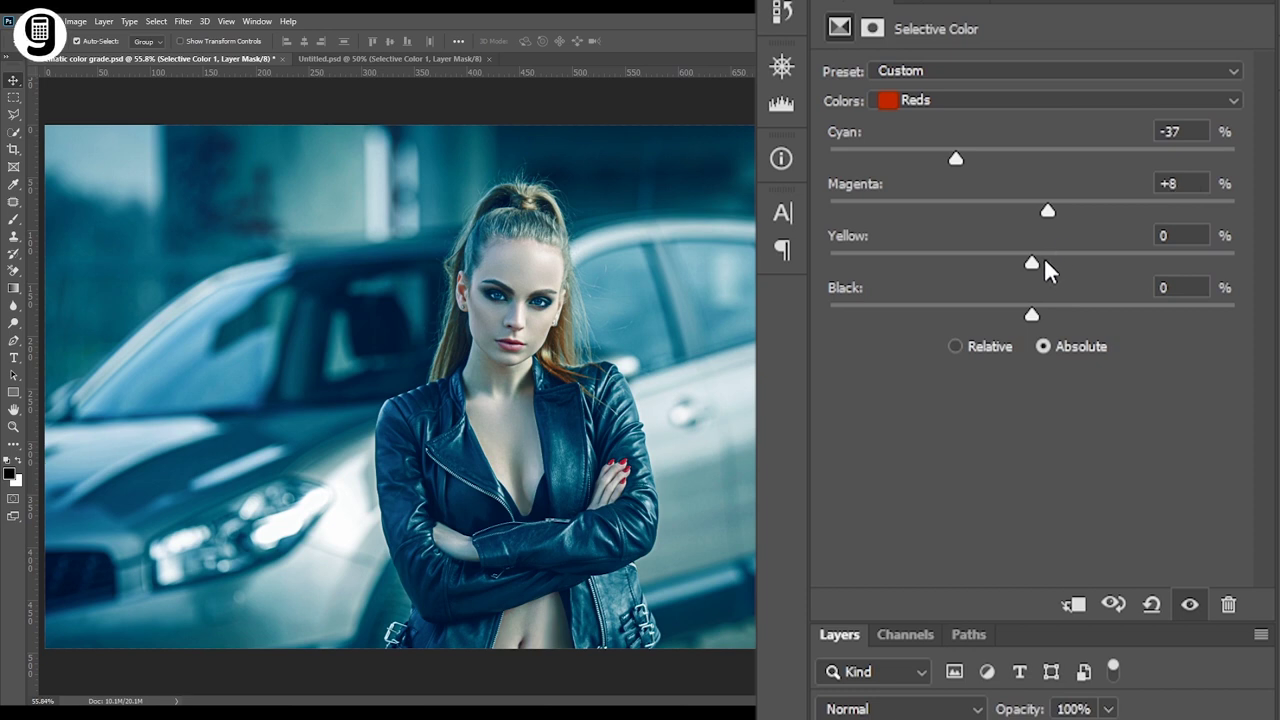
{"action": "left_click_drag", "start_coordinate": [1032, 263], "coordinate": [1057, 277]}
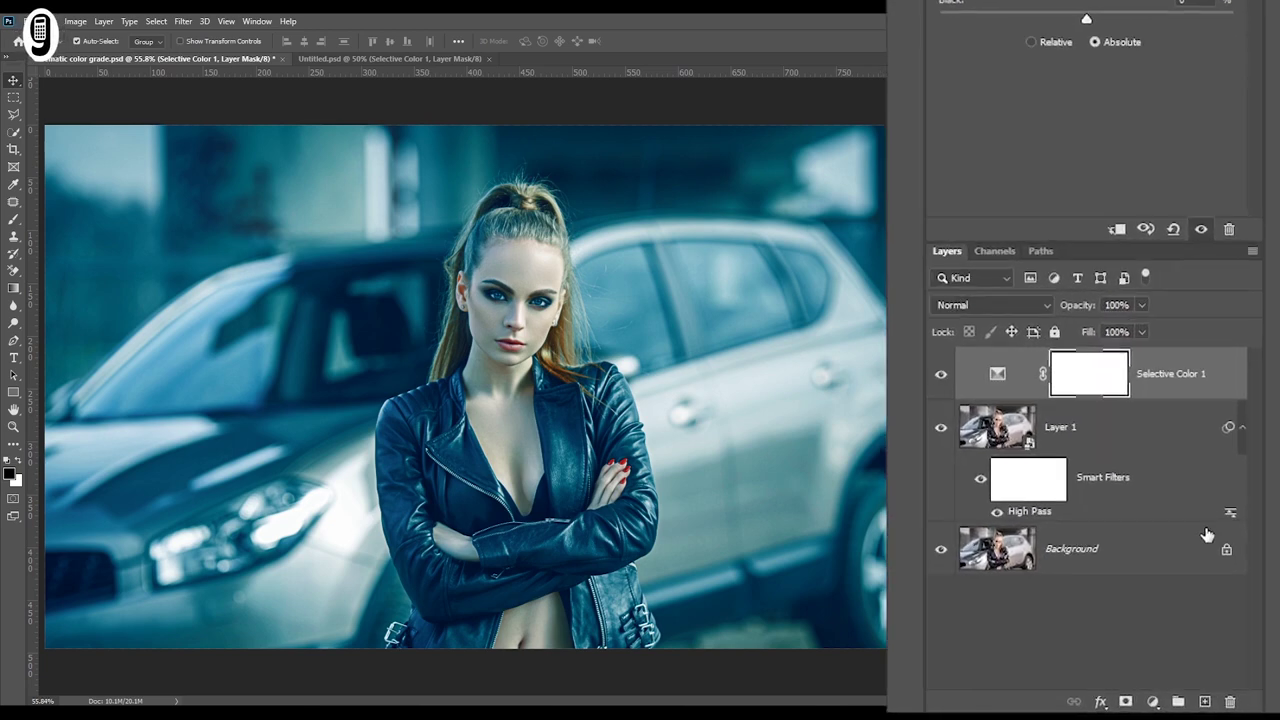
{"action": "left_click", "coordinate": [1123, 706]}
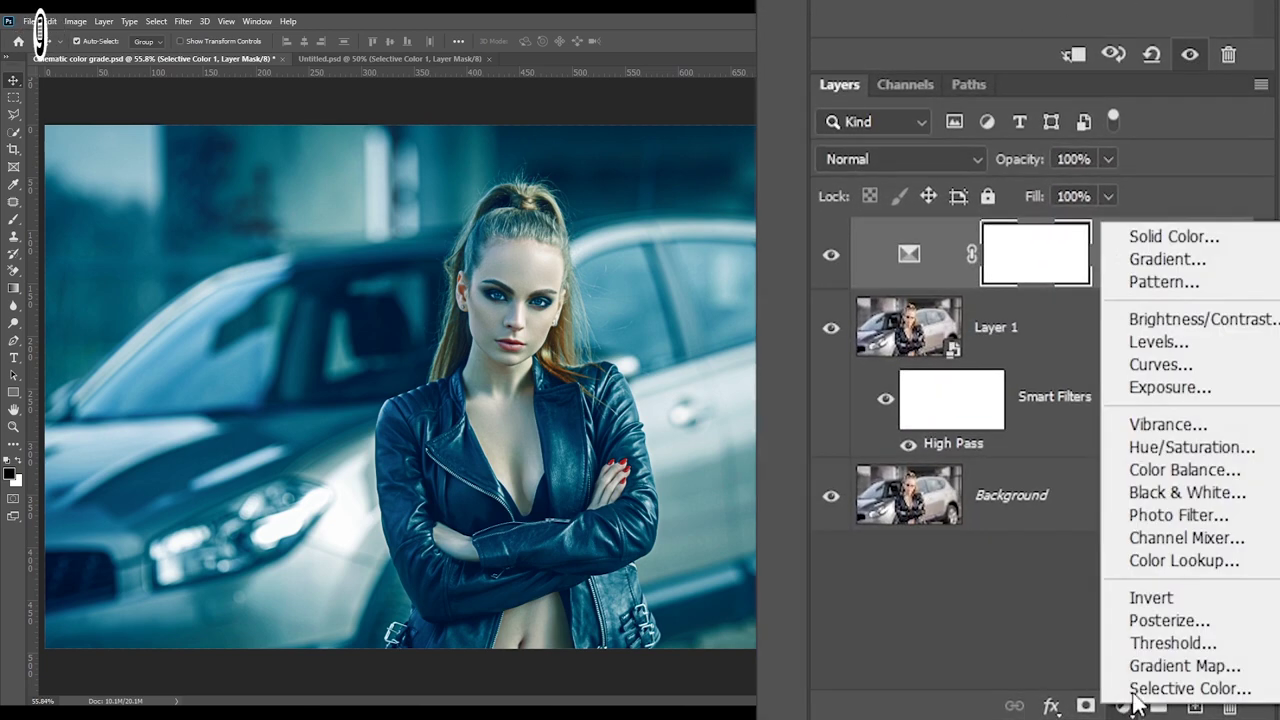
Add a Vibrance adjustment layer and drop its Saturation to -37
{"action": "left_click", "coordinate": [1160, 425]}
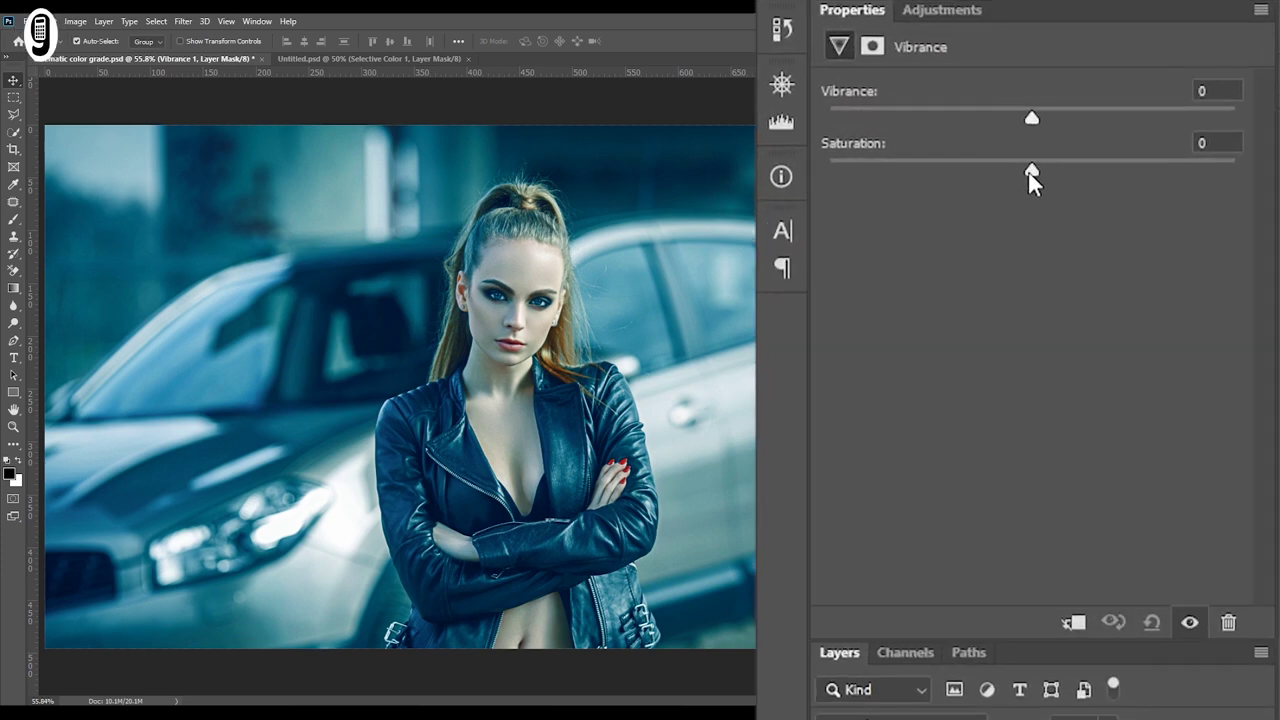
{"action": "left_click_drag", "start_coordinate": [1131, 146], "coordinate": [1127, 146]}
{"action": "left_click_drag", "start_coordinate": [1023, 171], "coordinate": [957, 170]}
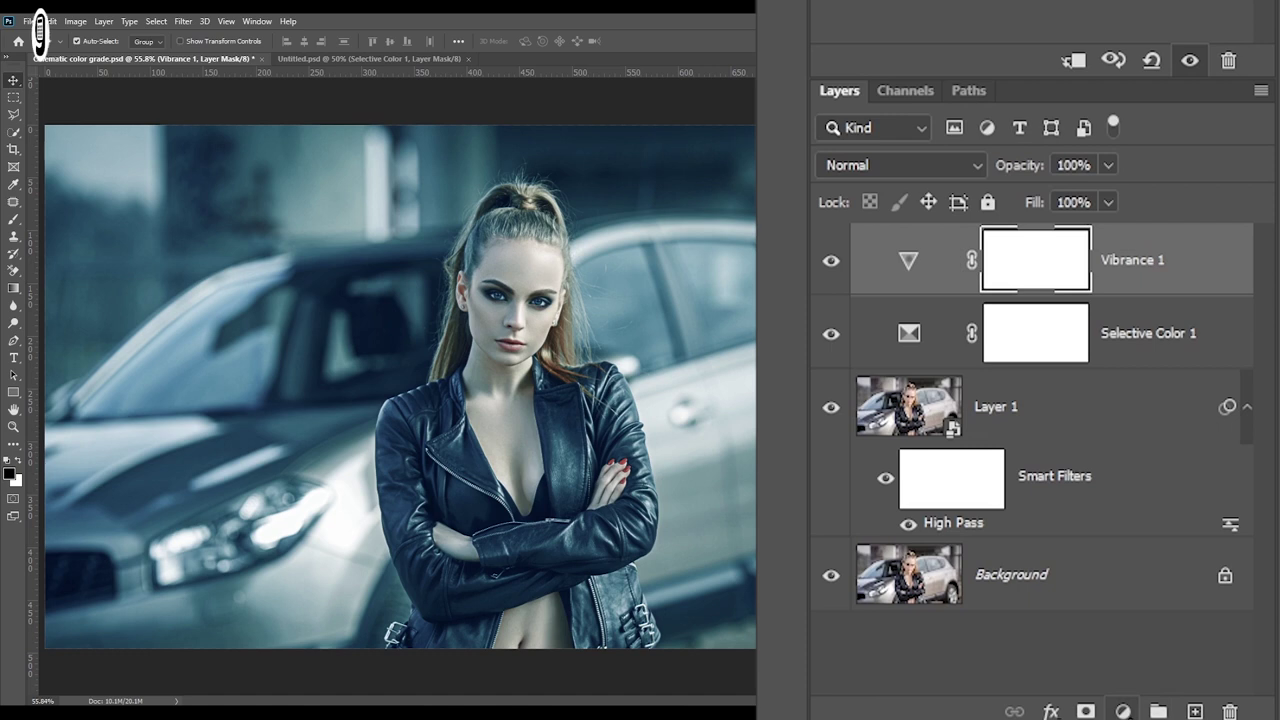
Add a Curves adjustment layer and pull the RGB midpoint down to darken midtones
{"action": "left_click", "coordinate": [1123, 711]}
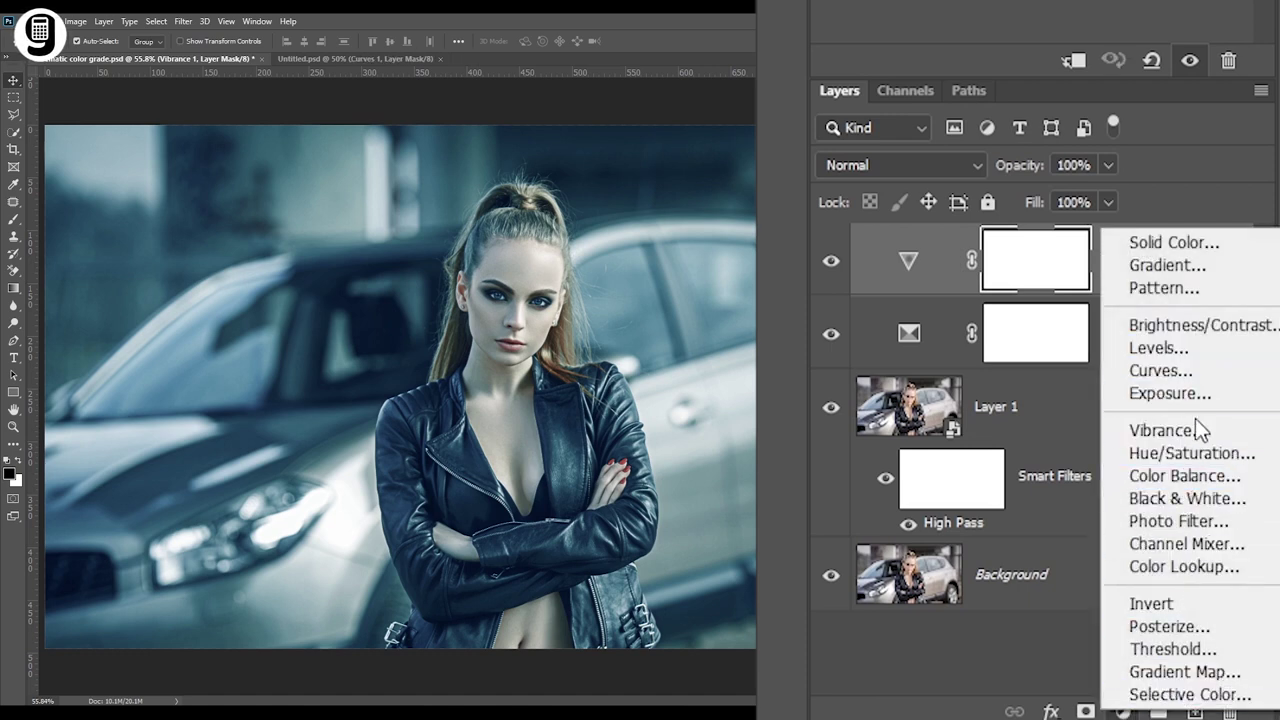
{"action": "left_click", "coordinate": [1176, 370]}
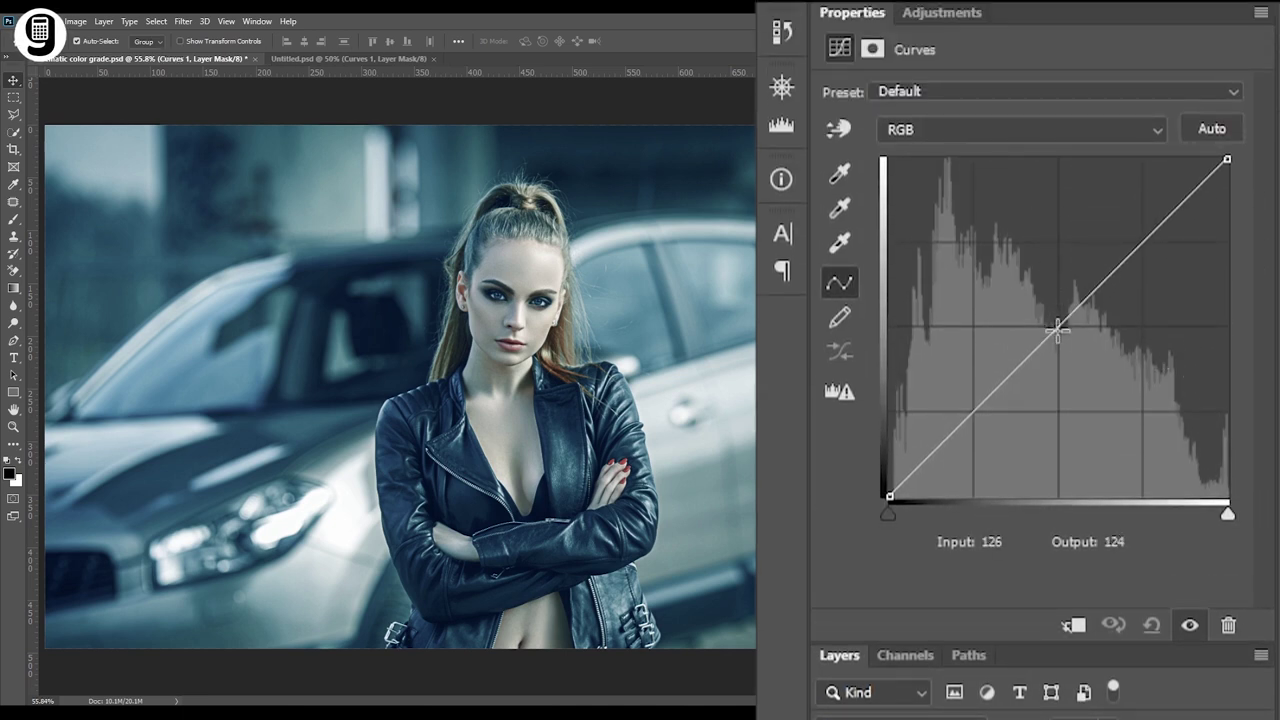
{"action": "left_click_drag", "start_coordinate": [1057, 323], "coordinate": [1066, 344]}
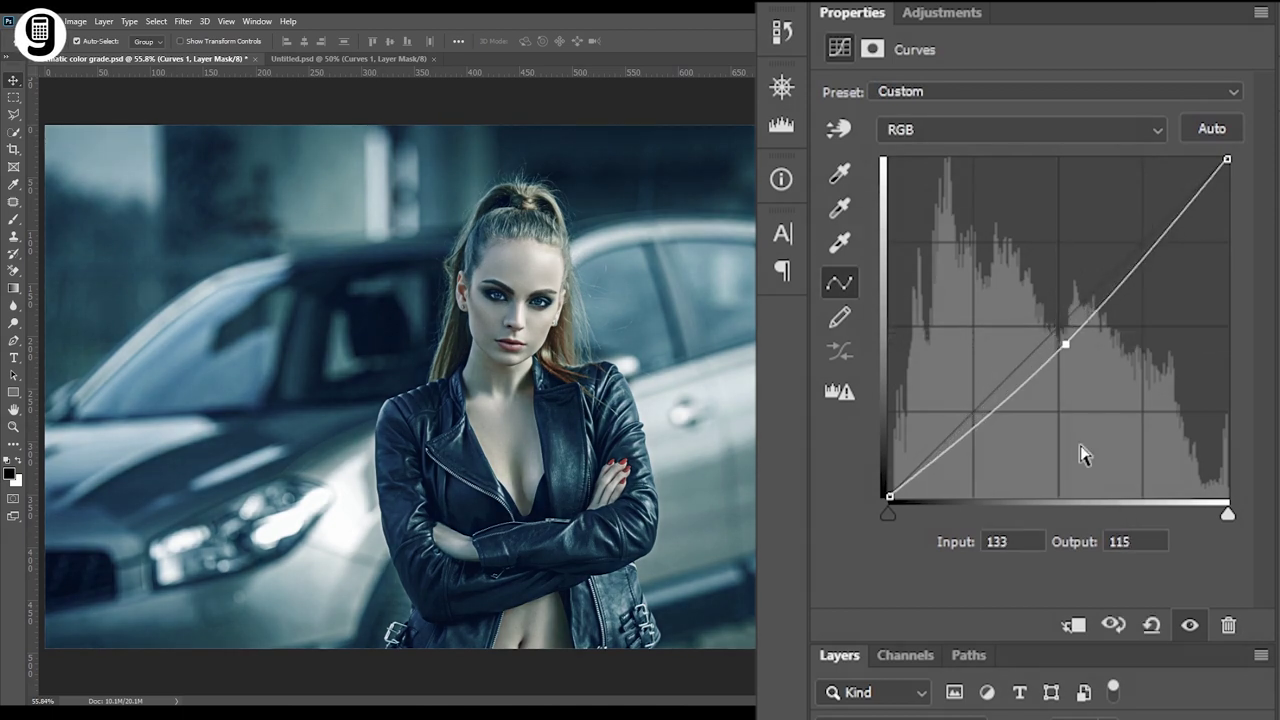
Raise the black points of the Blue and Green curves to lift the shadows
{"action": "left_click", "coordinate": [1038, 123]}
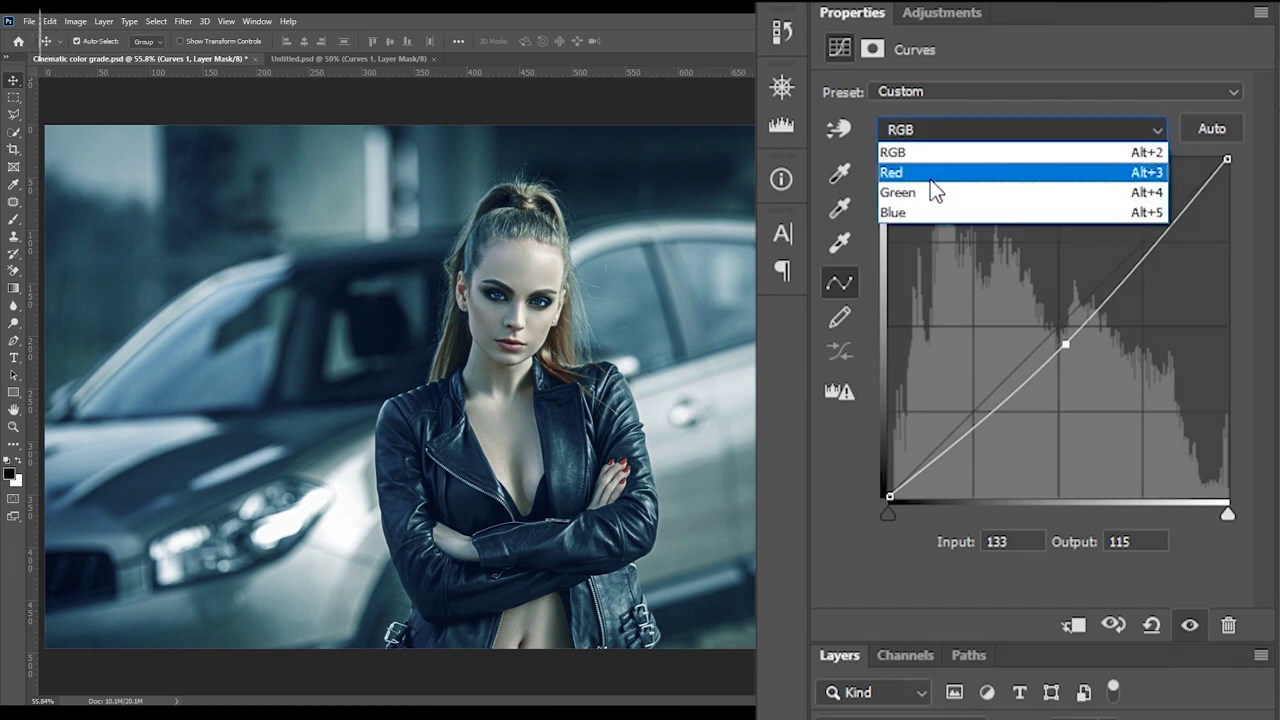
{"action": "left_click", "coordinate": [949, 211]}
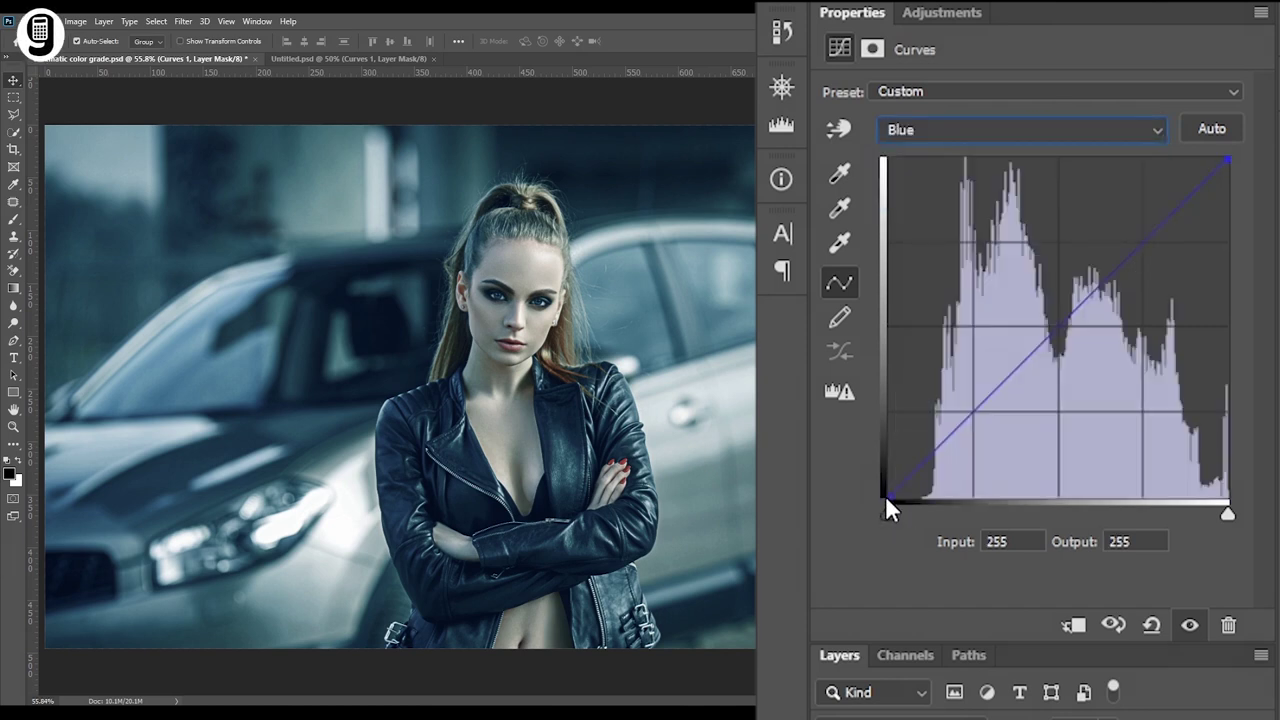
{"action": "left_click_drag", "start_coordinate": [886, 497], "coordinate": [871, 474]}
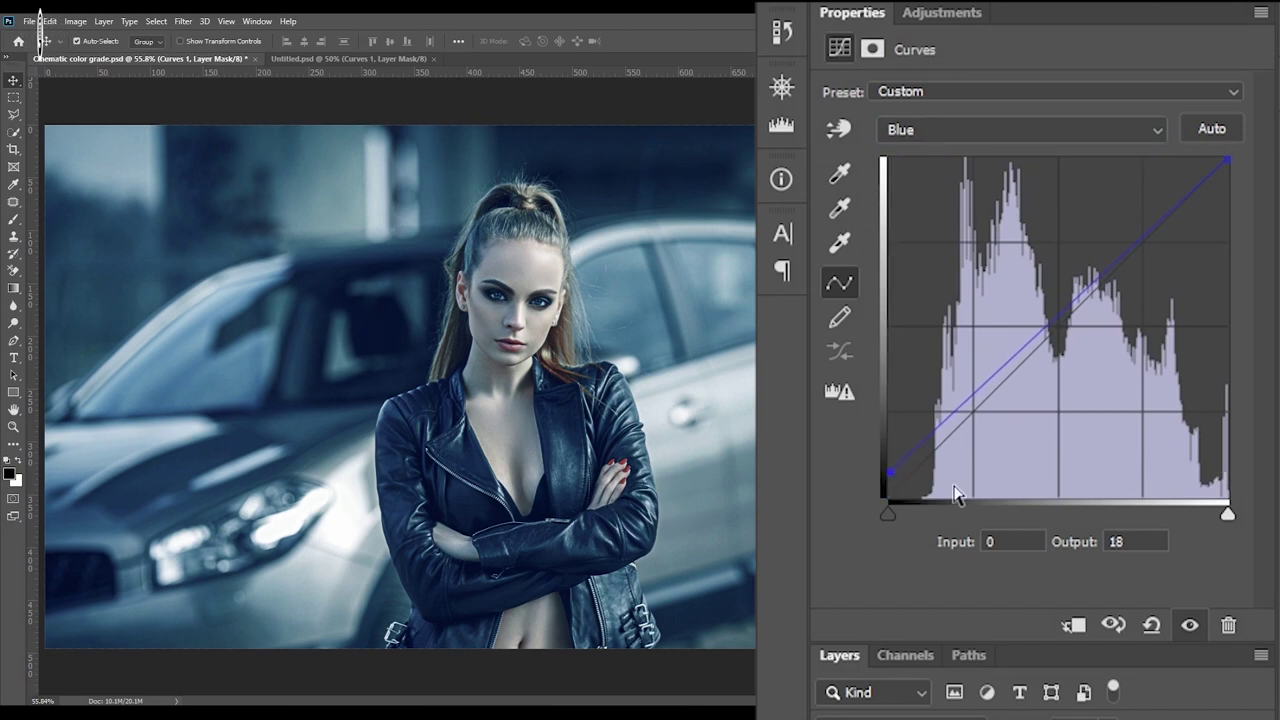
{"action": "left_click", "coordinate": [926, 133]}
{"action": "left_click", "coordinate": [919, 196]}
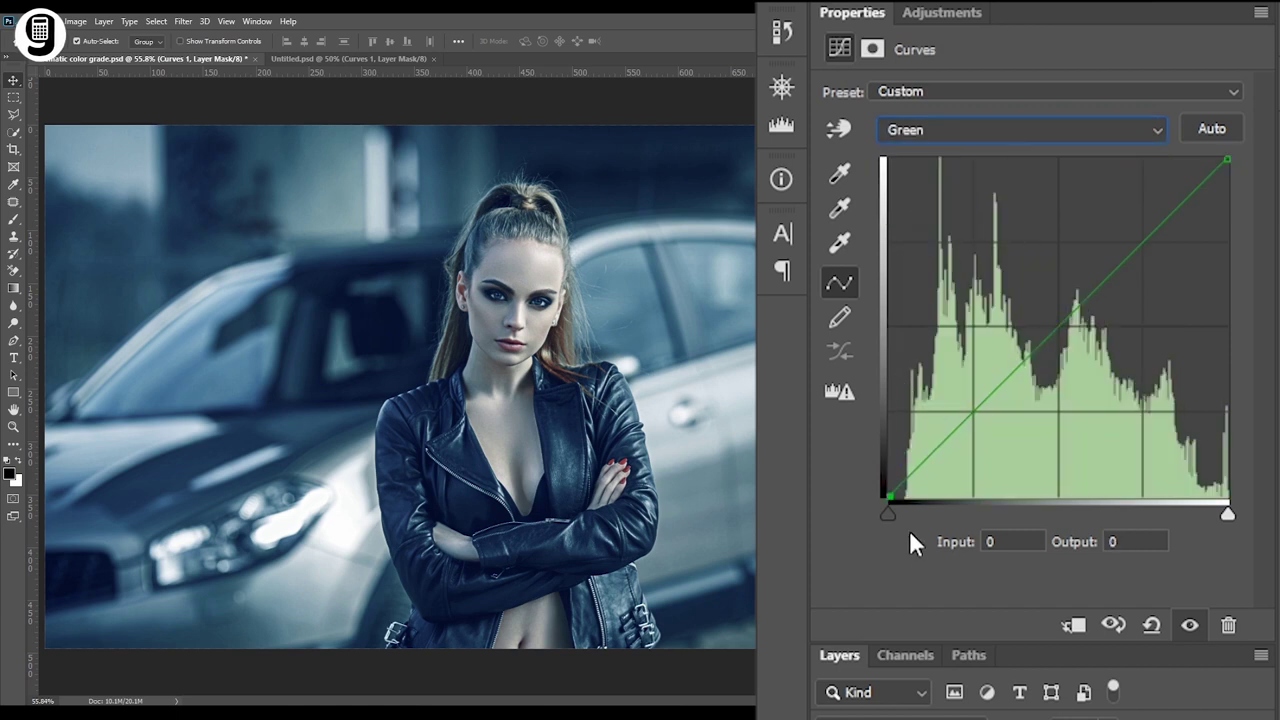
{"action": "left_click", "coordinate": [887, 496]}
{"action": "left_click_drag", "start_coordinate": [887, 496], "coordinate": [881, 480]}
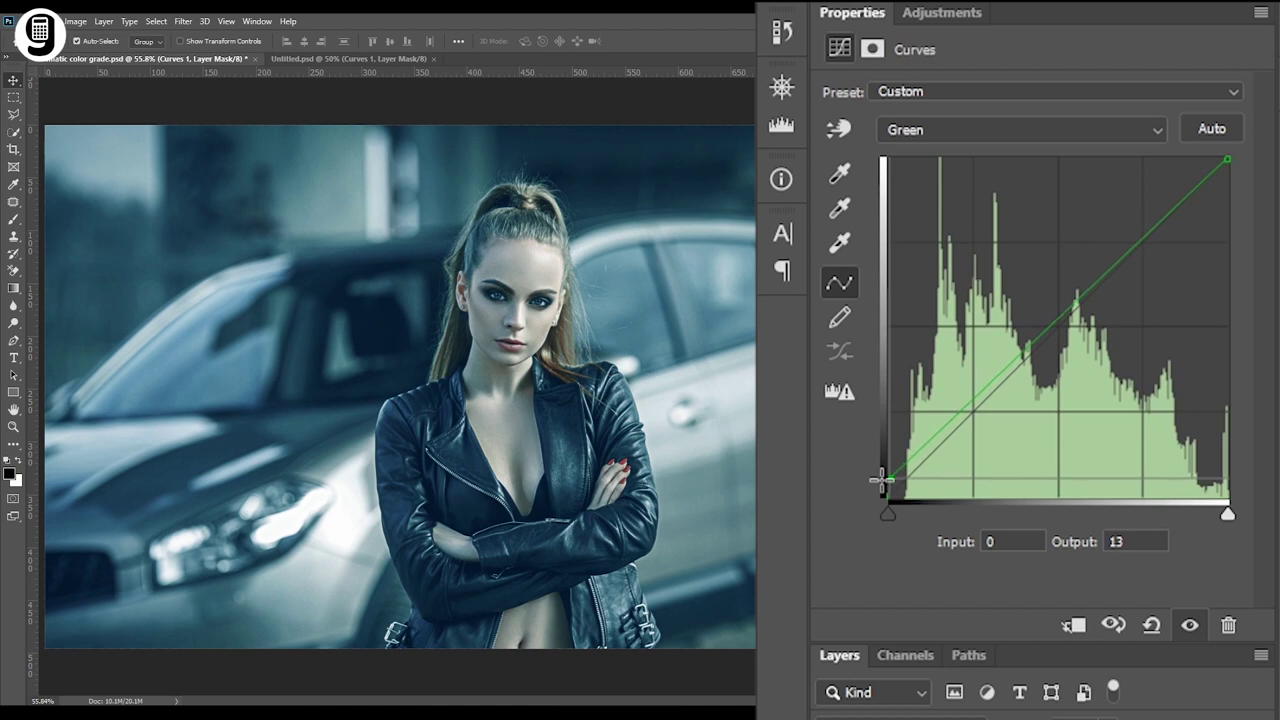
Nudge the Red curve's midpoint up slightly
{"action": "key", "text": "alt+2"}
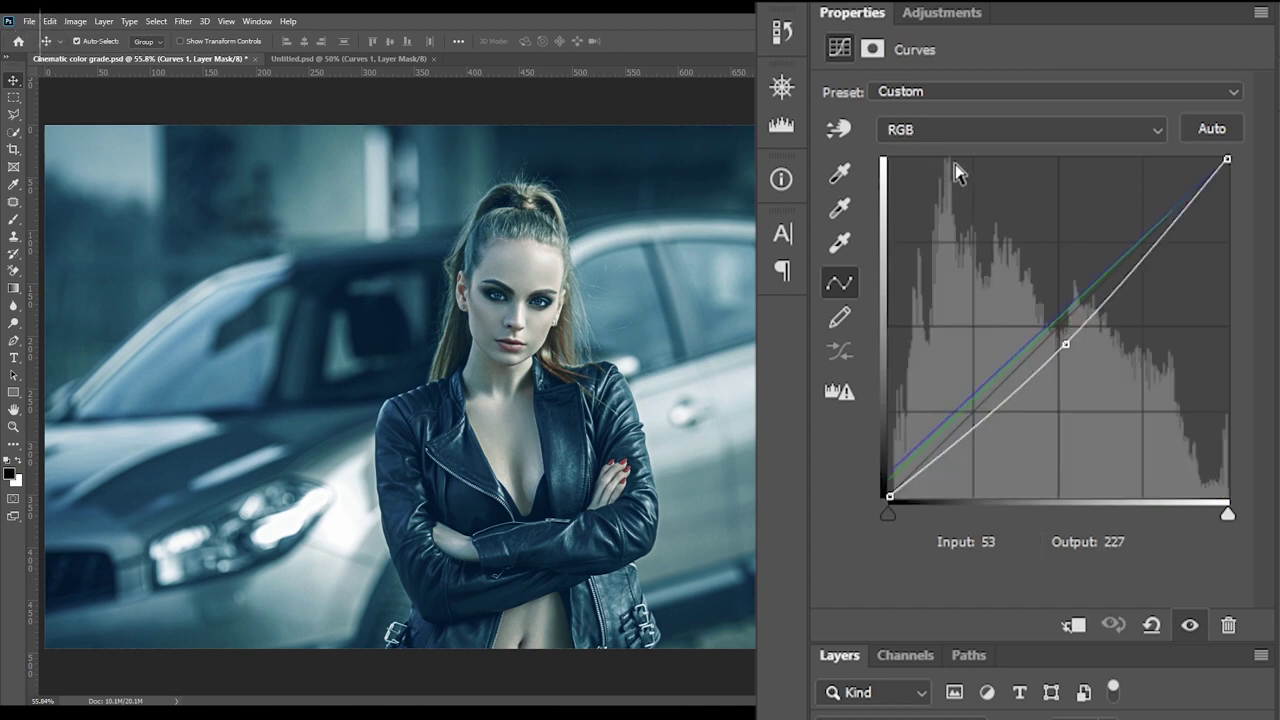
{"action": "left_click", "coordinate": [943, 128]}
{"action": "left_click", "coordinate": [966, 176]}
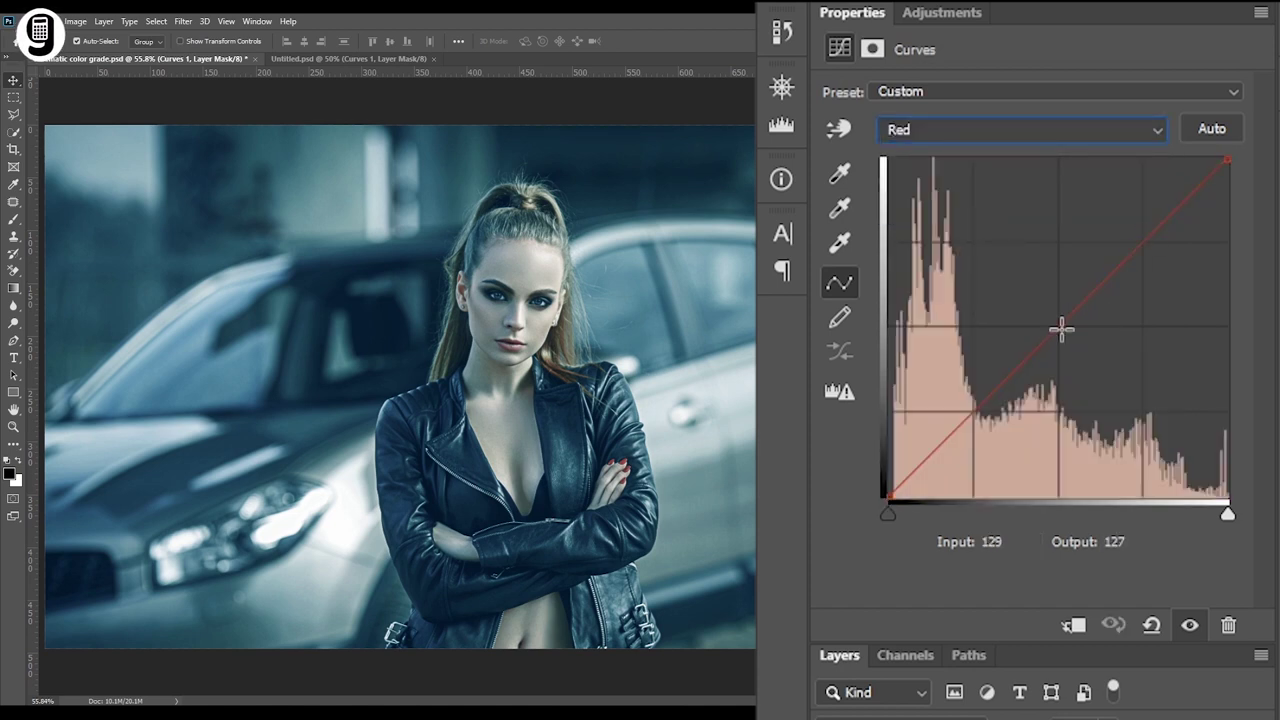
{"action": "left_click_drag", "start_coordinate": [1059, 326], "coordinate": [1052, 323]}
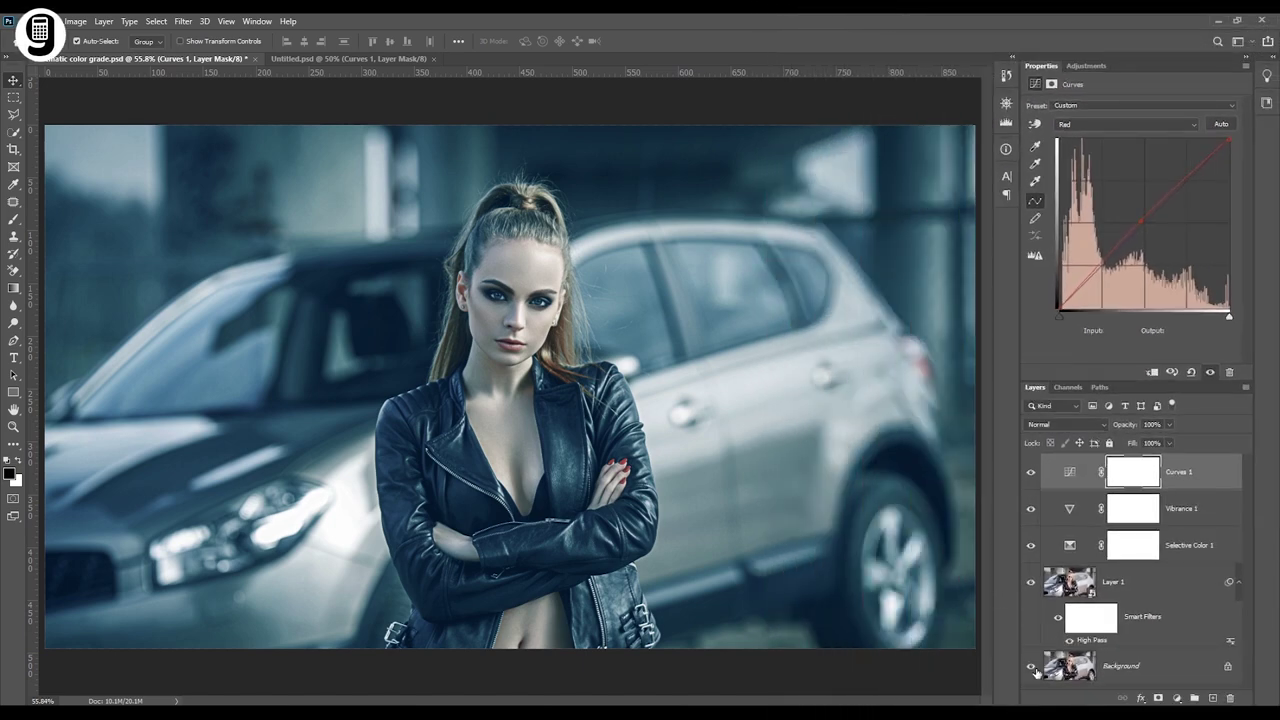
{"action": "left_click", "coordinate": [1032, 669], "text": "alt"}
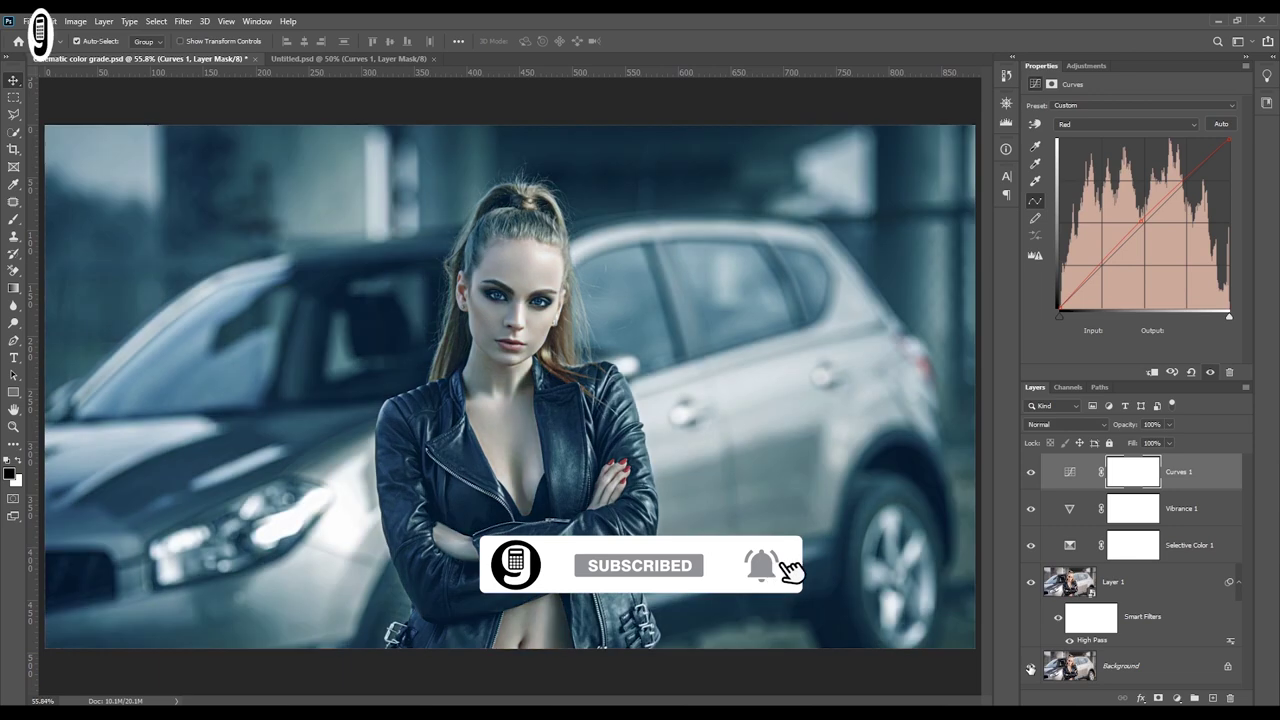
{"action": "left_click", "coordinate": [1031, 669], "text": "alt"}
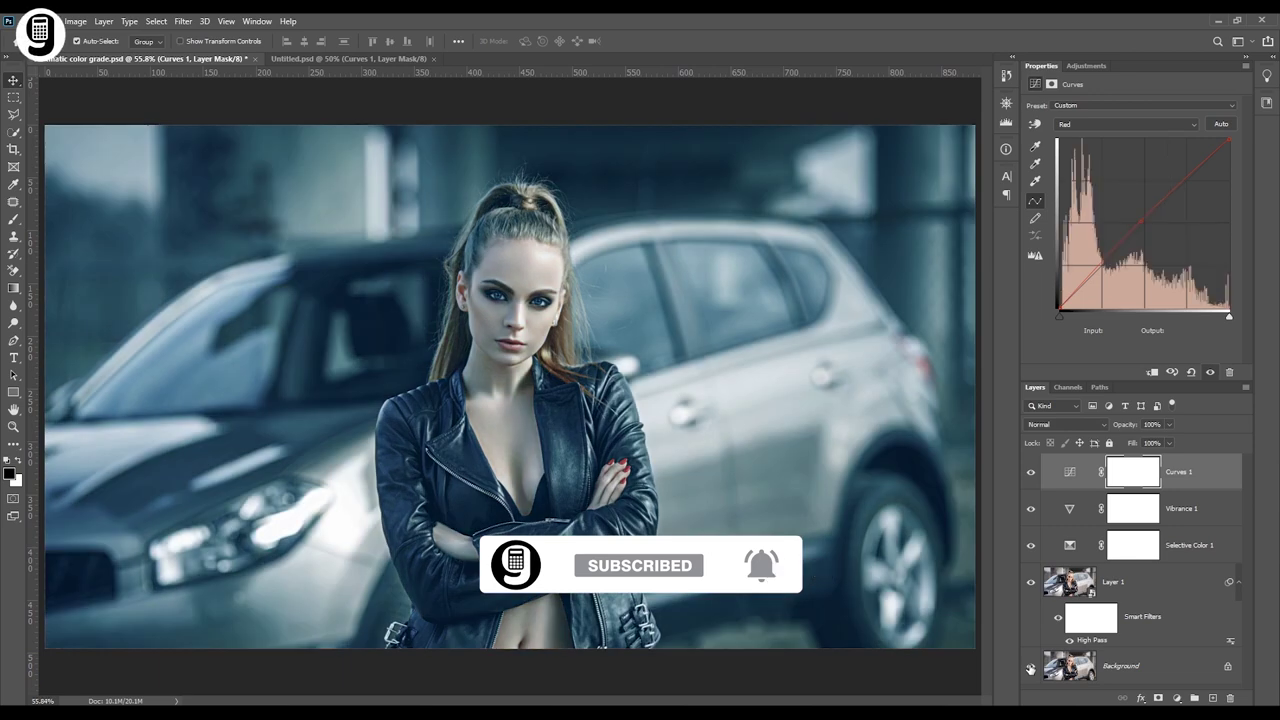
{"action": "key", "text": "alt+2"}
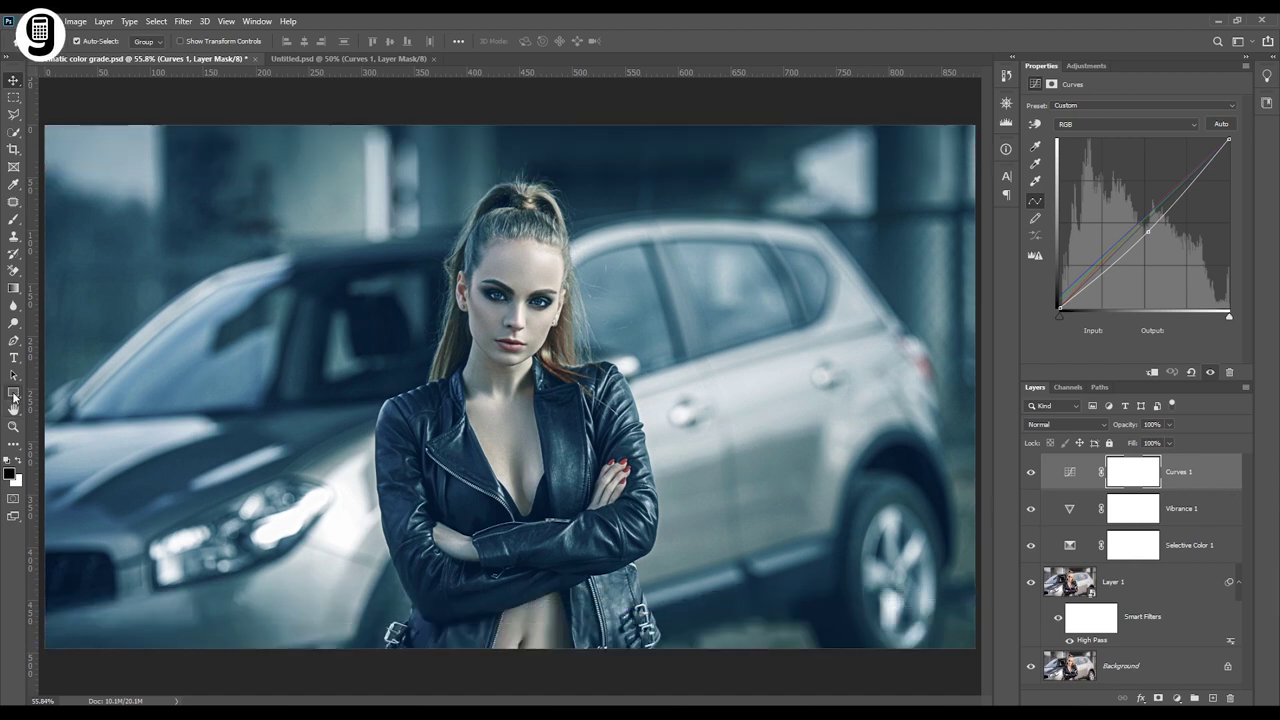
{"action": "left_click", "coordinate": [13, 394]}
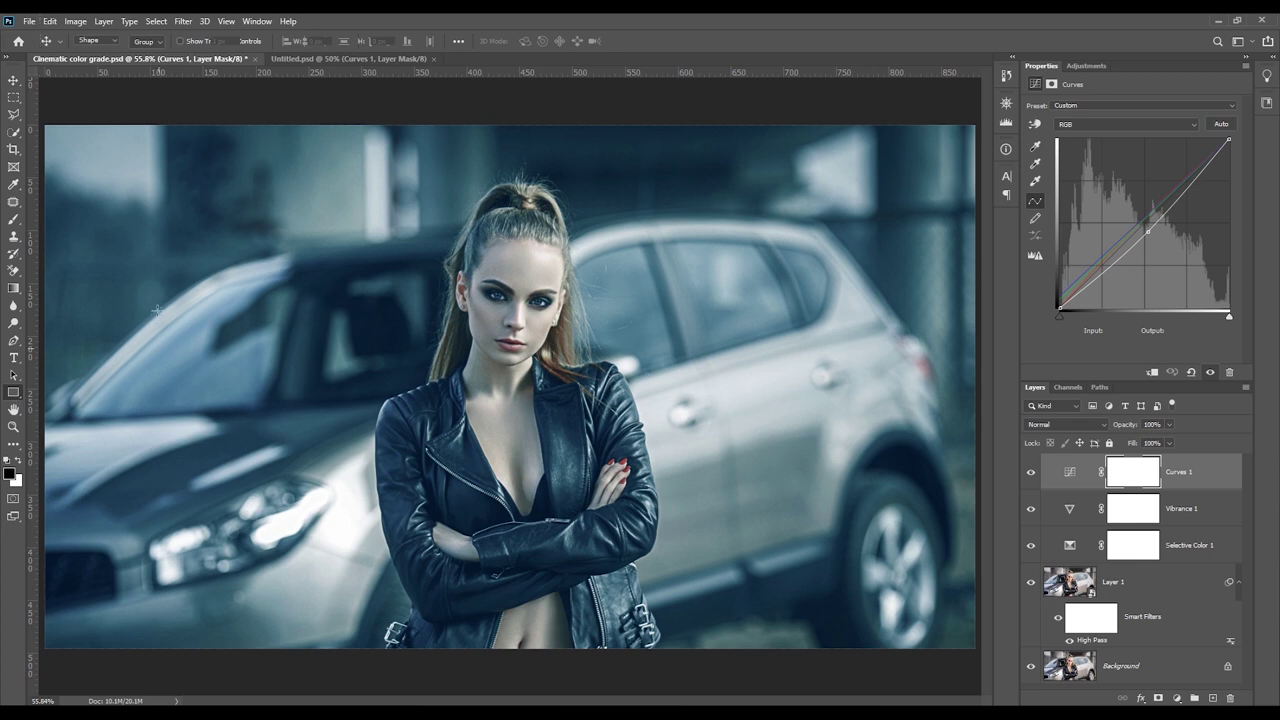
Draw a black rectangle over the photo and size it to W 2350 px, H 1000 px
{"action": "left_click_drag", "start_coordinate": [99, 220], "coordinate": [894, 541]}
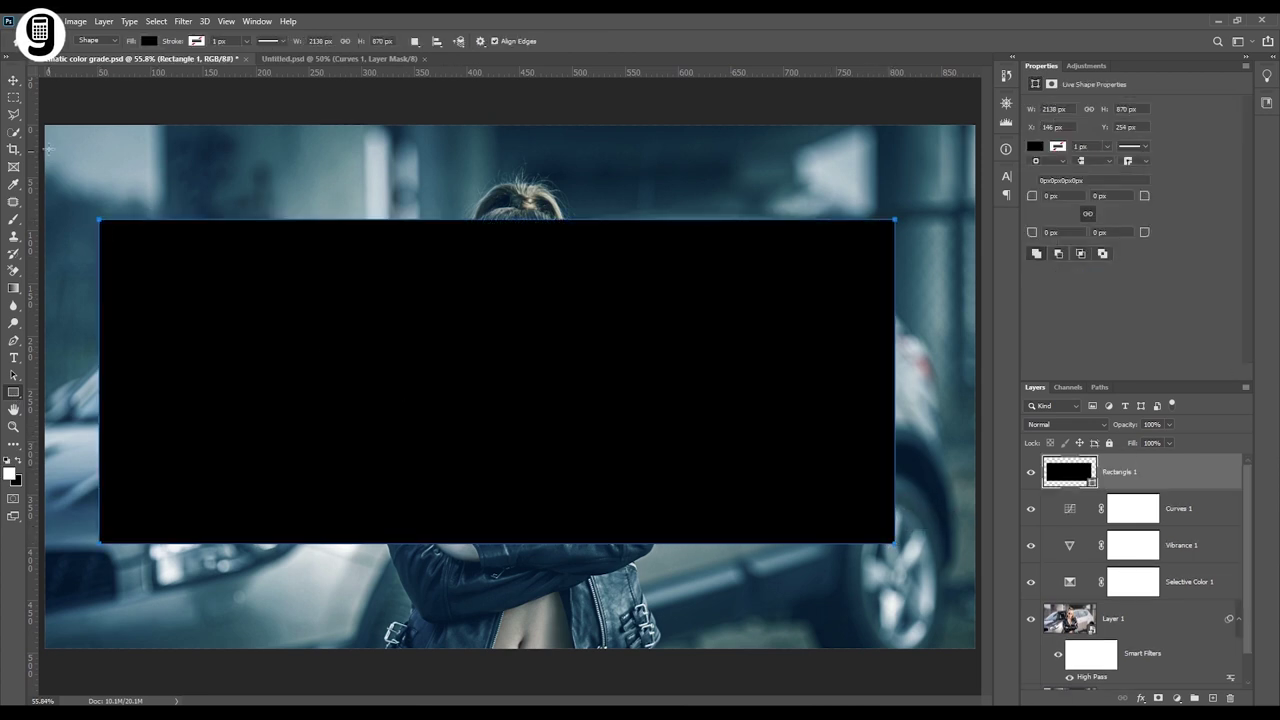
{"action": "left_click", "coordinate": [14, 81]}
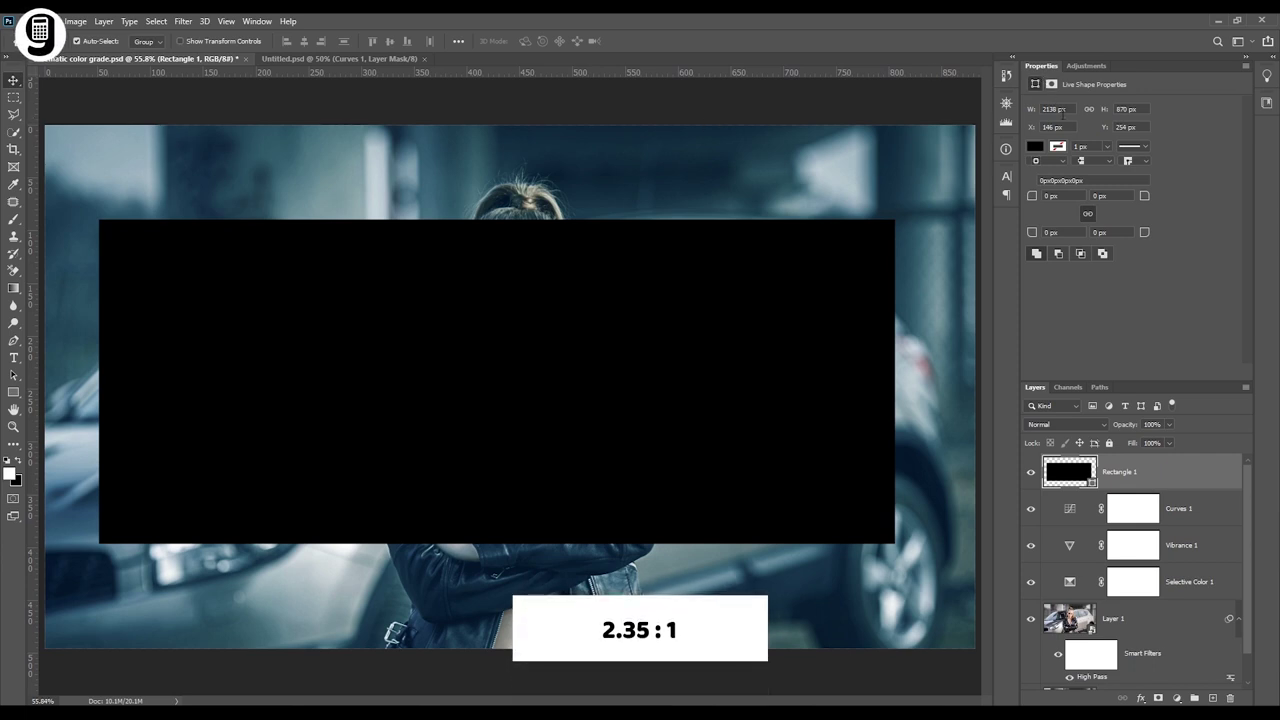
{"action": "left_click", "coordinate": [1070, 109]}
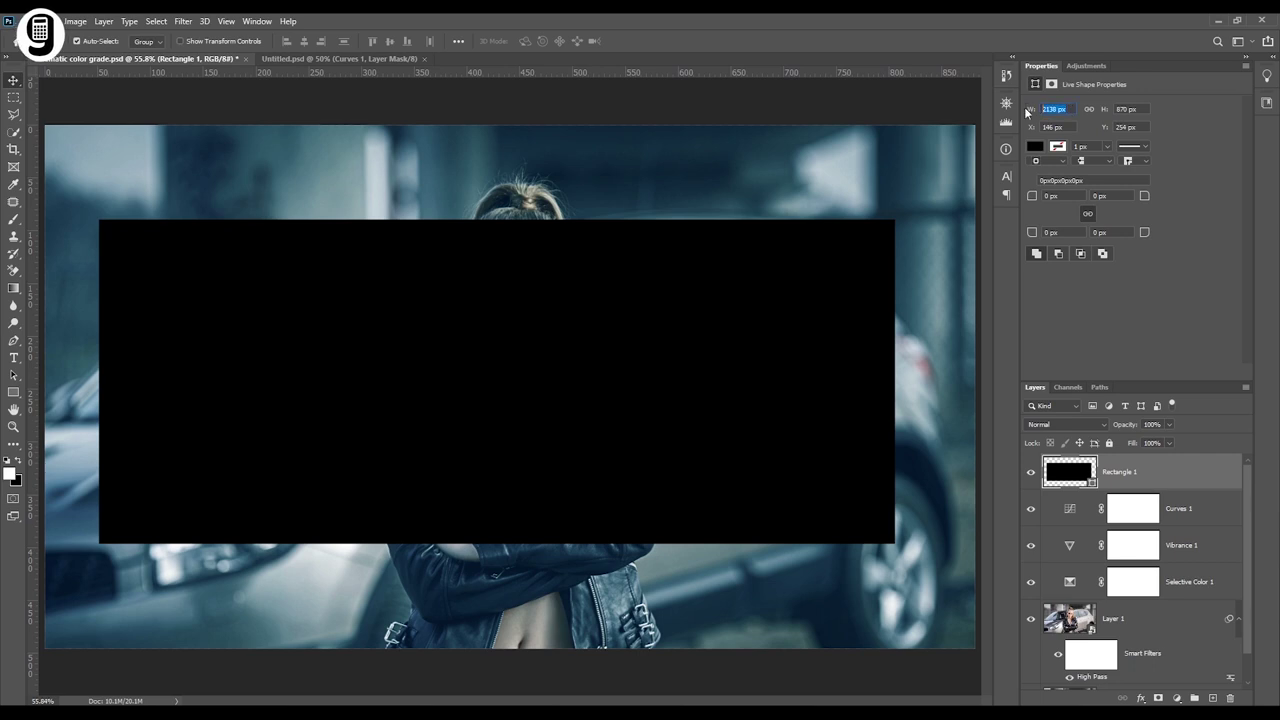
{"action": "type", "text": "2"}
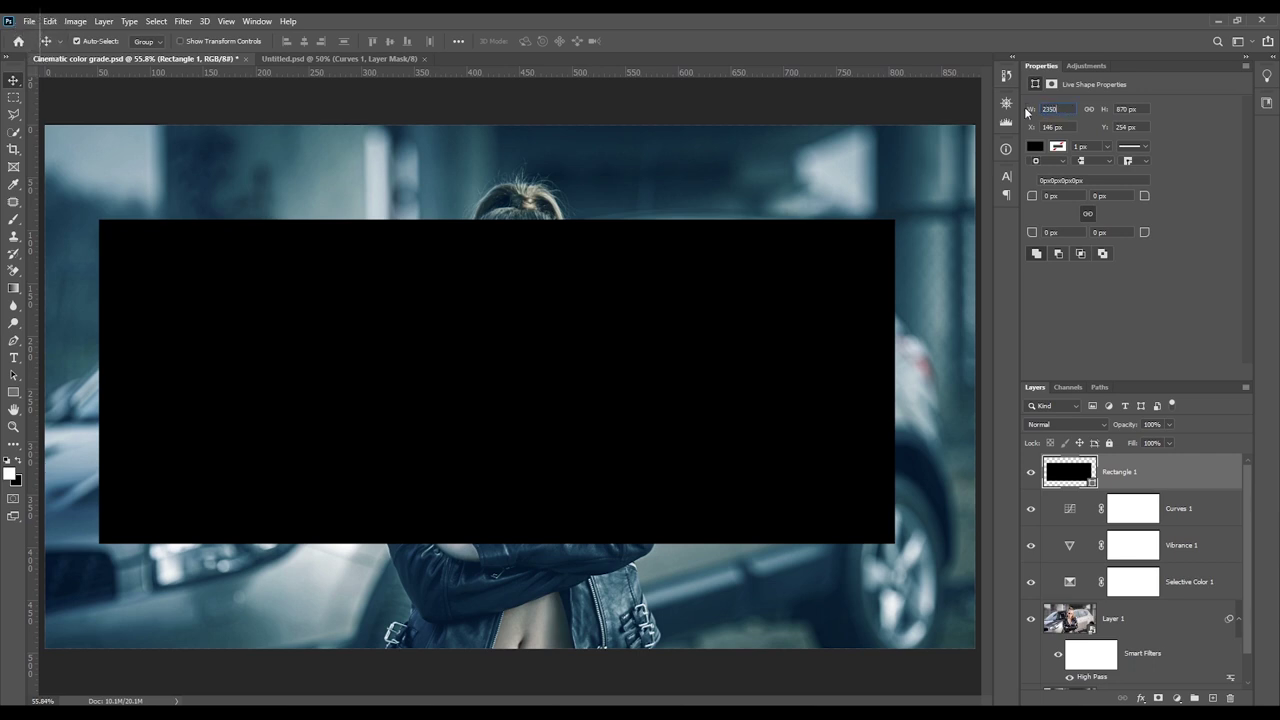
{"action": "type", "text": "350"}
{"action": "key", "text": "Tab"}
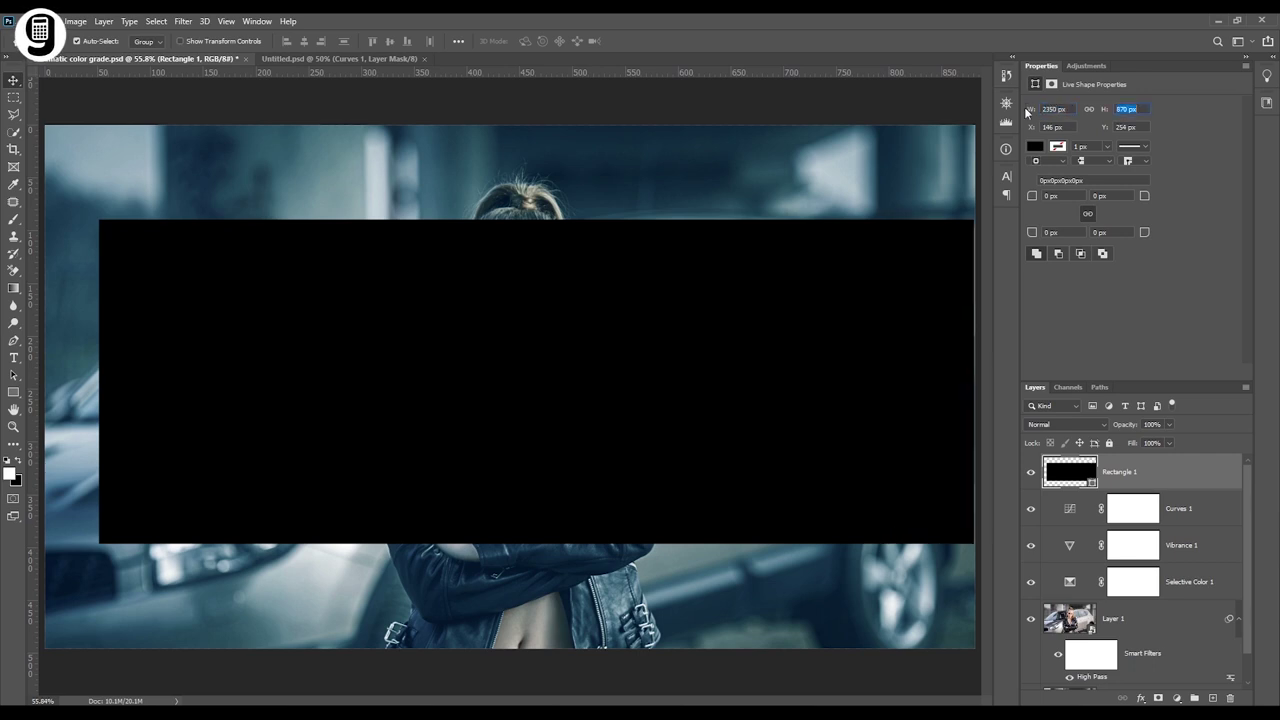
{"action": "type", "text": "1"}
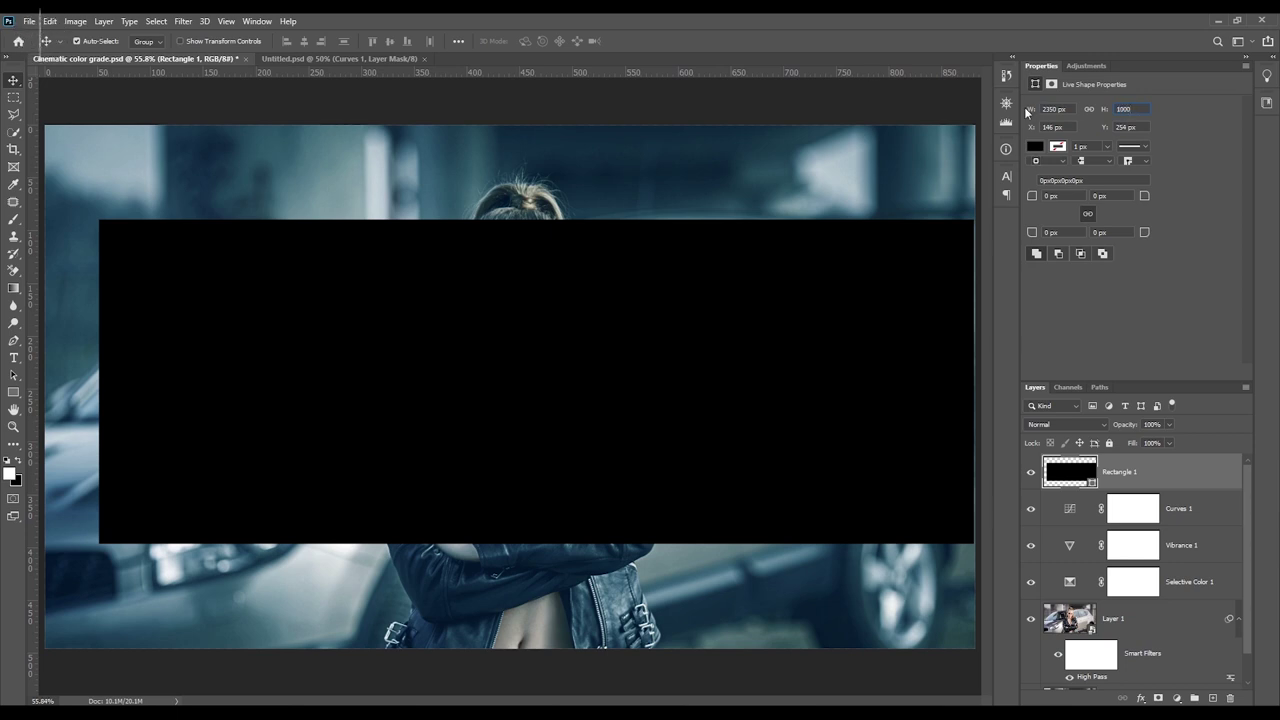
{"action": "type", "text": "000"}
{"action": "key", "text": "Return"}
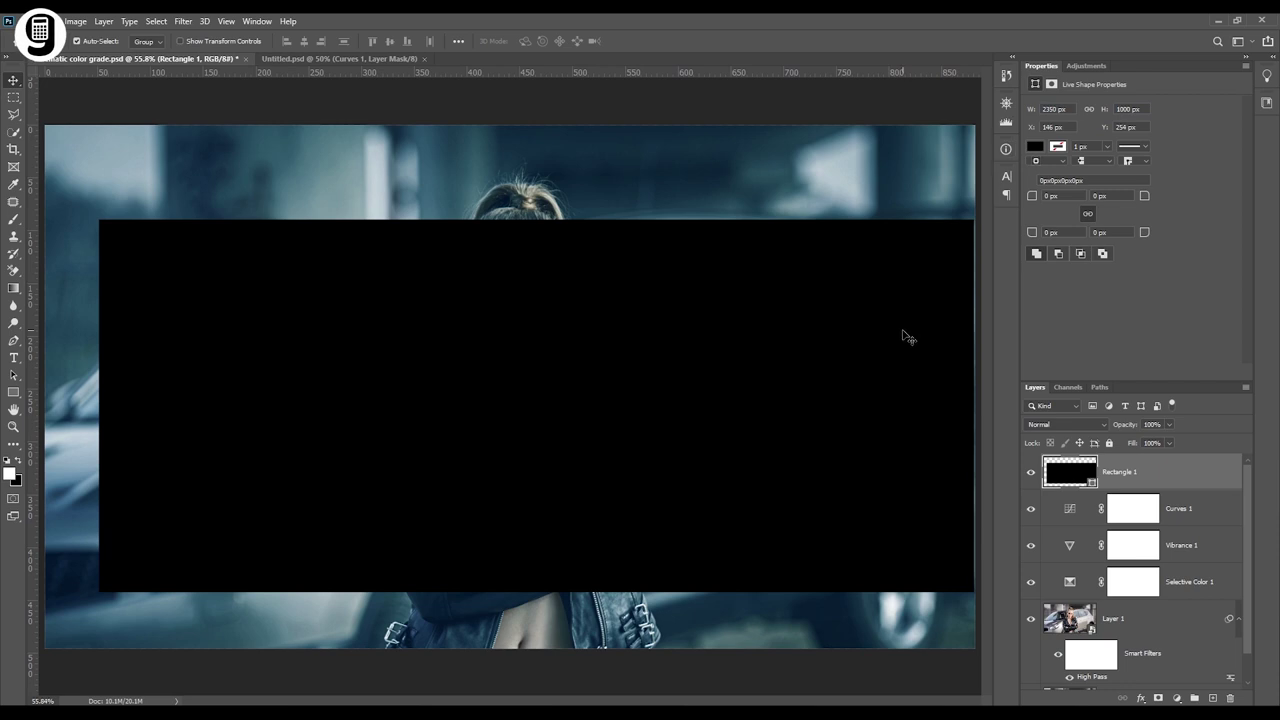
Nudge the black rectangle left and centre it vertically on the canvas
{"action": "left_click_drag", "start_coordinate": [903, 337], "coordinate": [873, 334]}
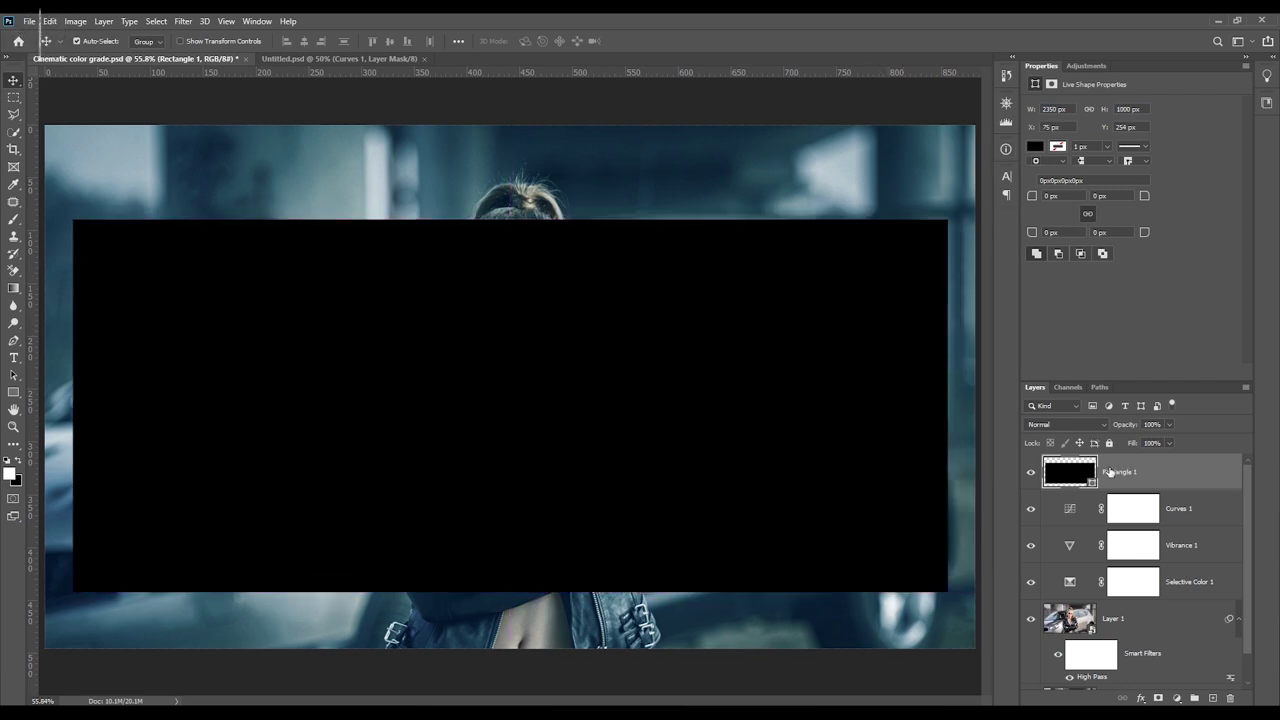
{"action": "key", "text": "ctrl+a"}
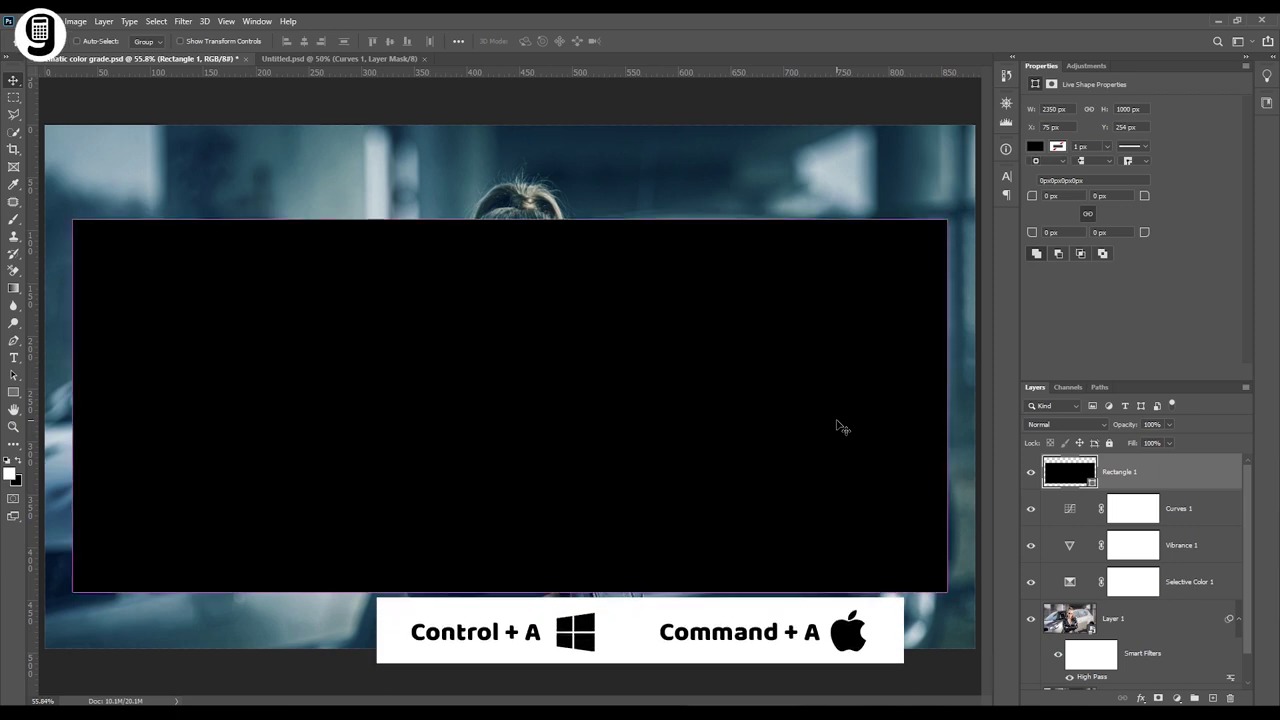
{"action": "key", "text": "ctrl+a"}
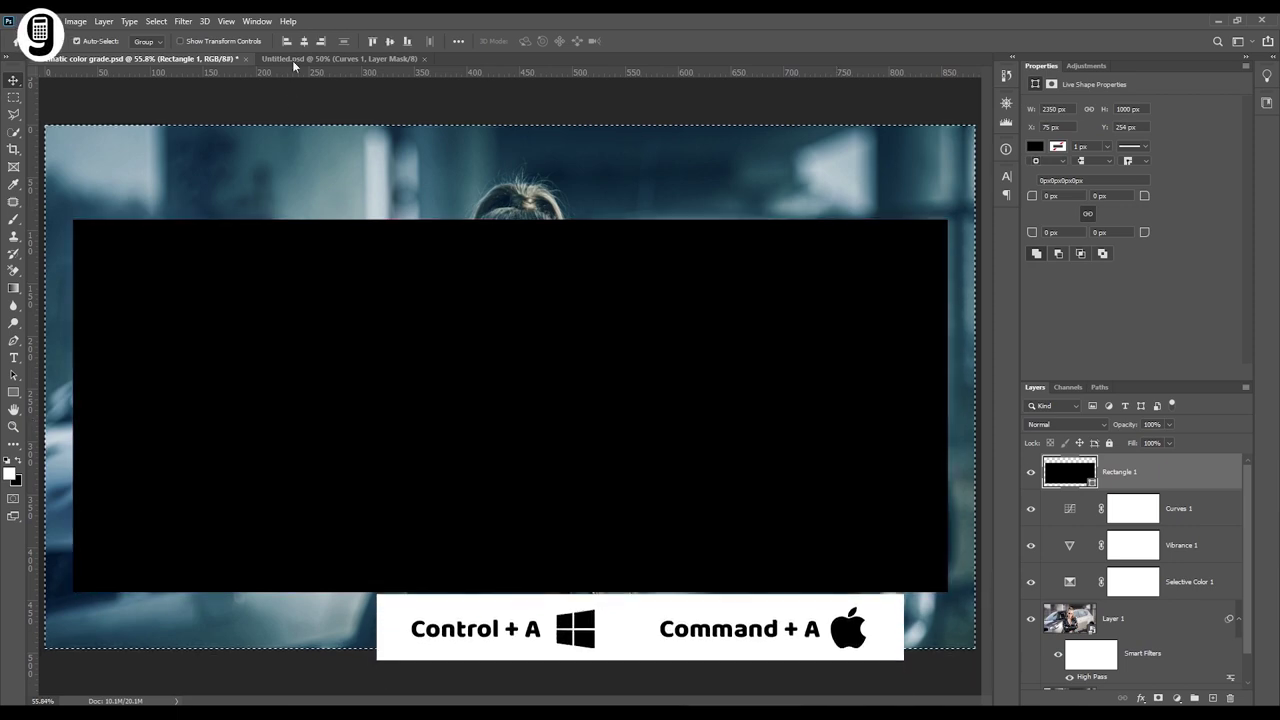
{"action": "left_click", "coordinate": [390, 41]}
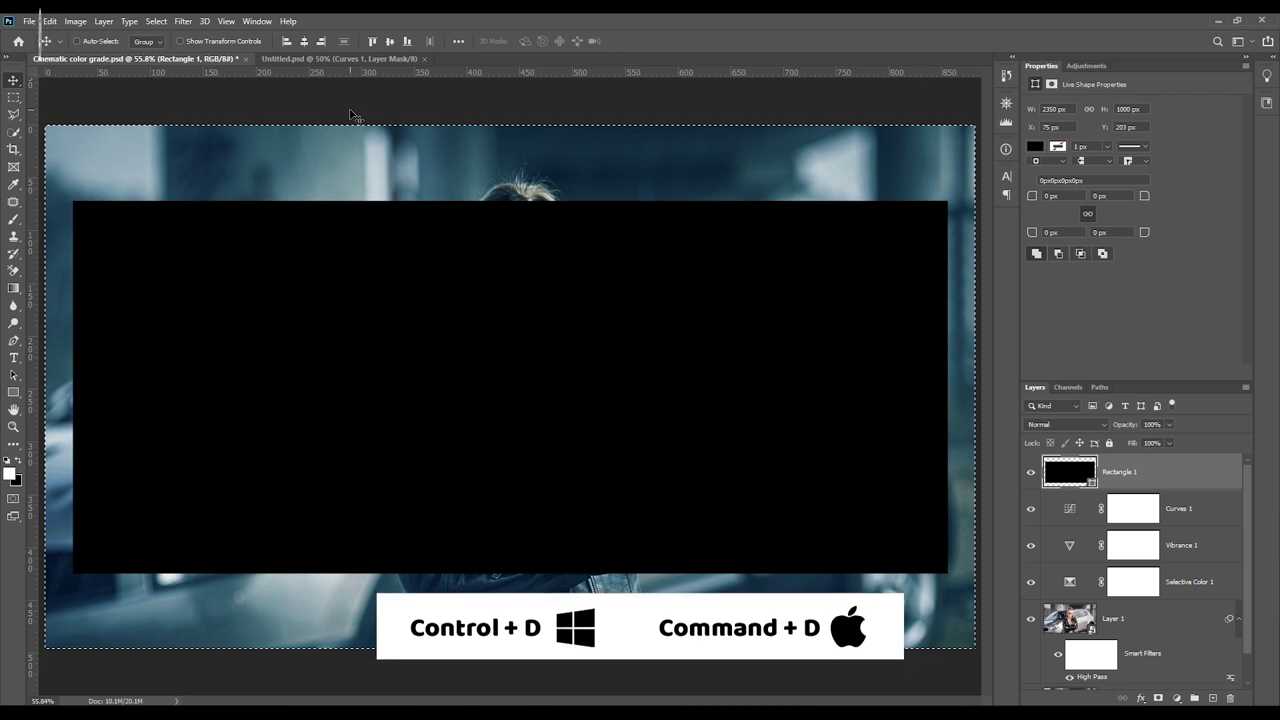
{"action": "key", "text": "ctrl+d"}
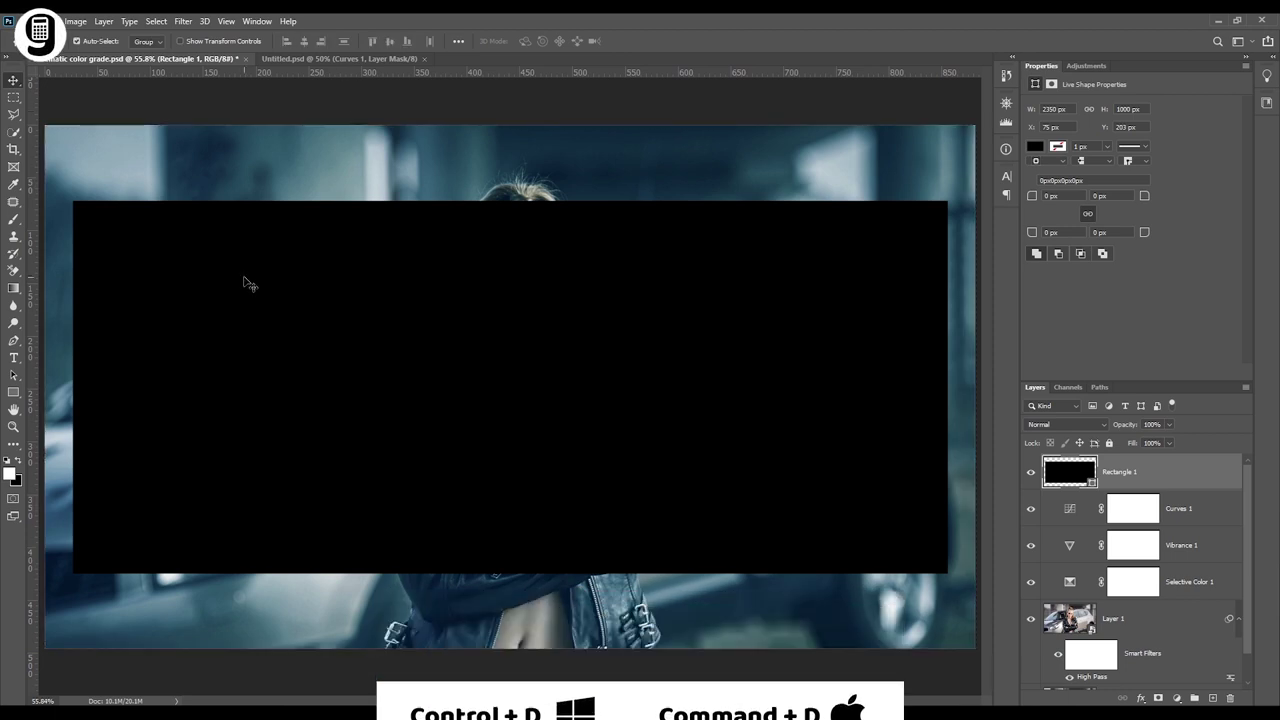
Scale the rectangle up to span the full canvas width, about 2512 × 1069 px
{"action": "key", "text": "ctrl+t"}
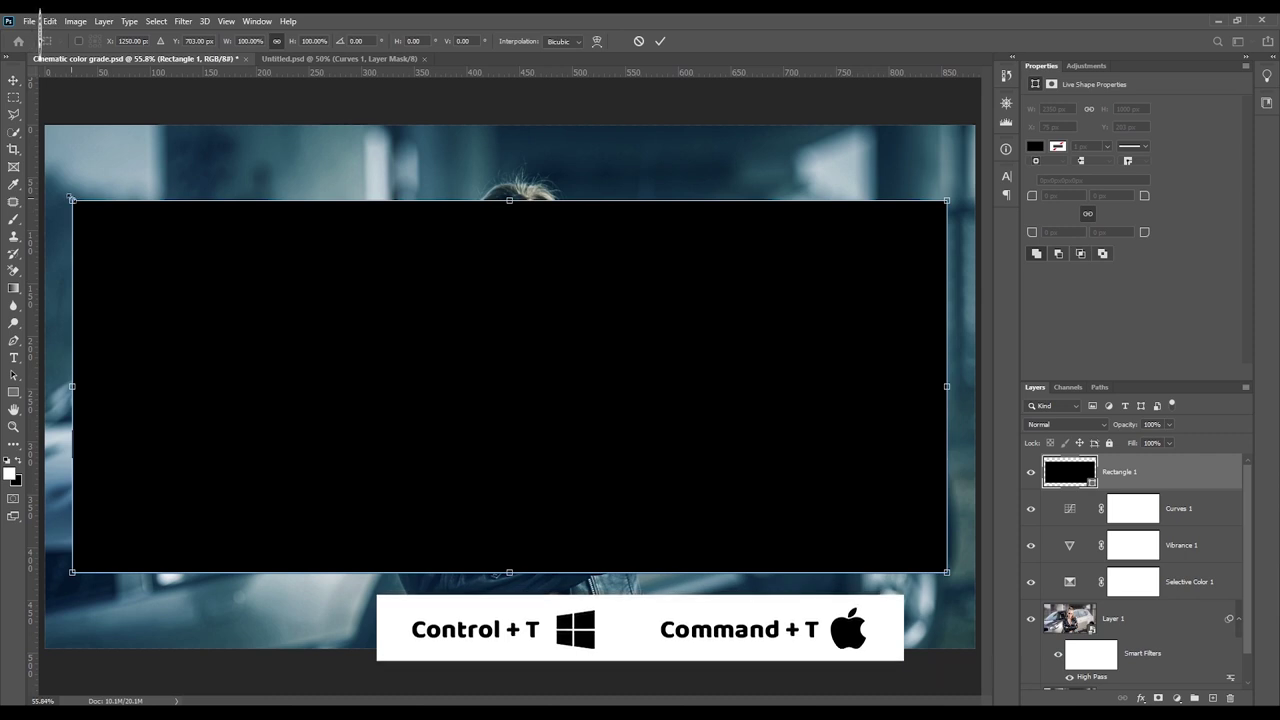
{"action": "left_click_drag", "start_coordinate": [72, 200], "coordinate": [43, 184]}
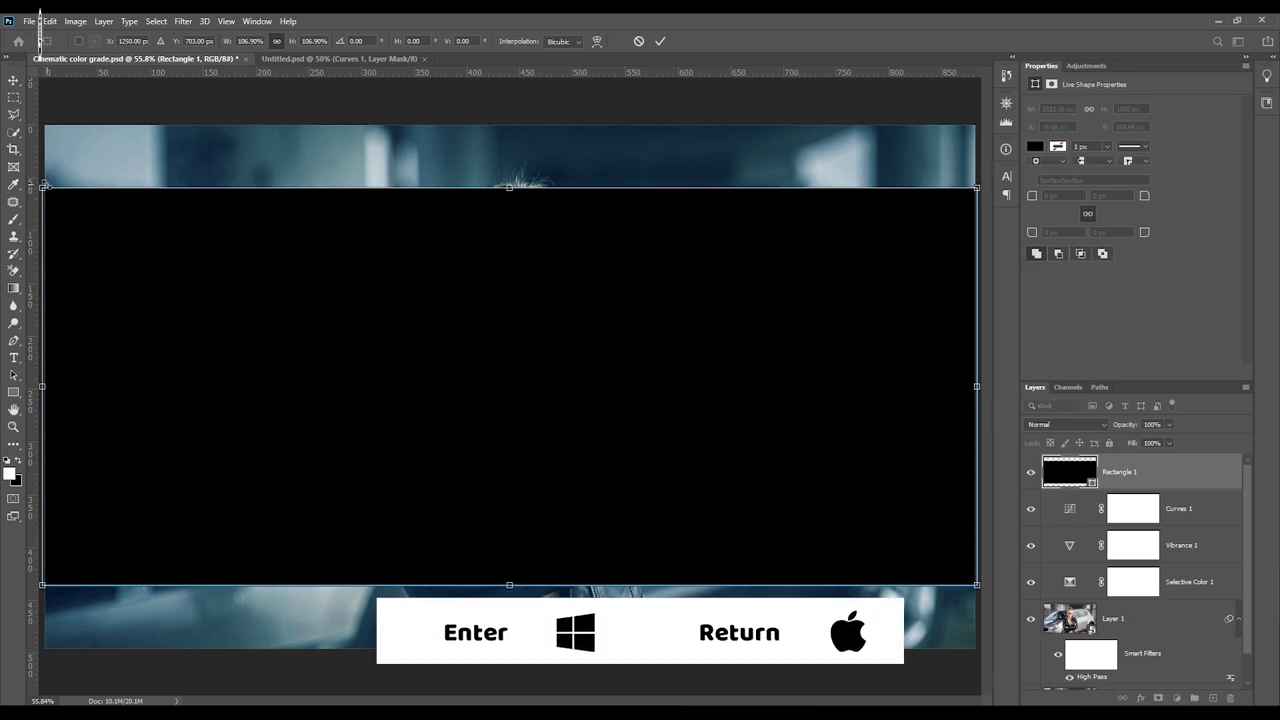
{"action": "key", "text": "Return"}
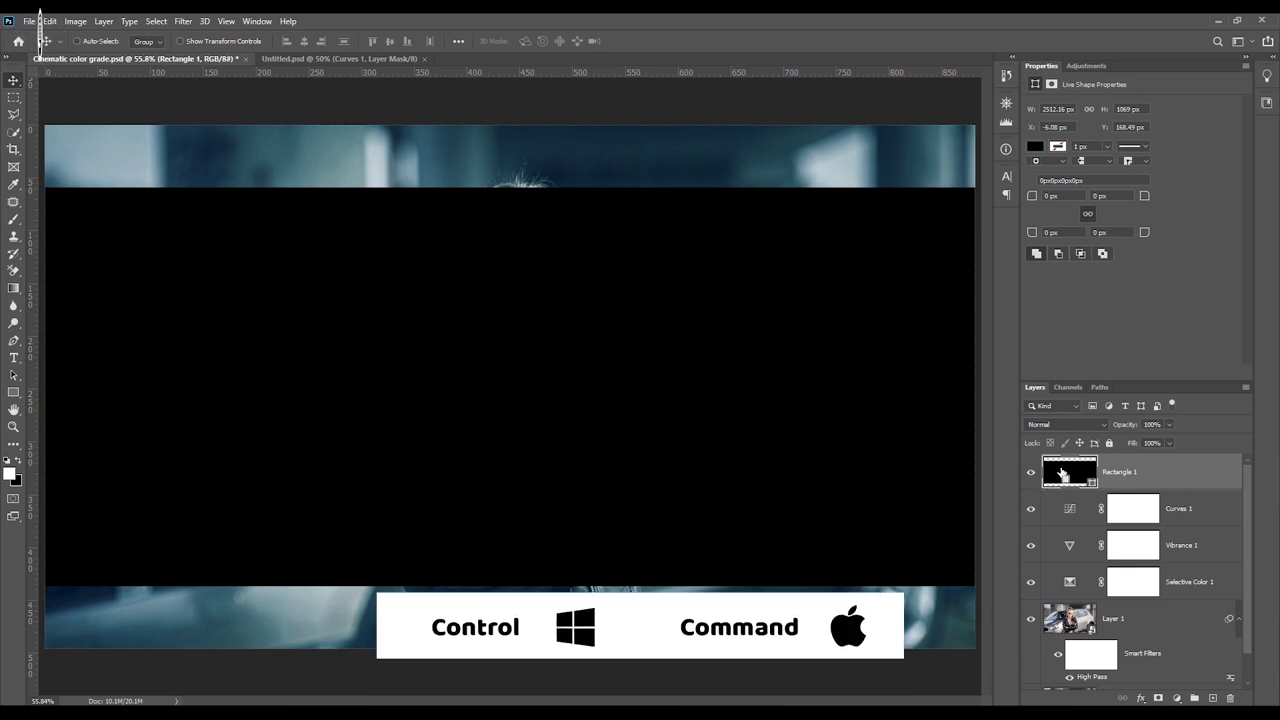
Select the top and bottom strips by inverting the Rectangle 1 shape, then delete Rectangle 1
{"action": "left_click", "coordinate": [1061, 472], "text": "ctrl"}
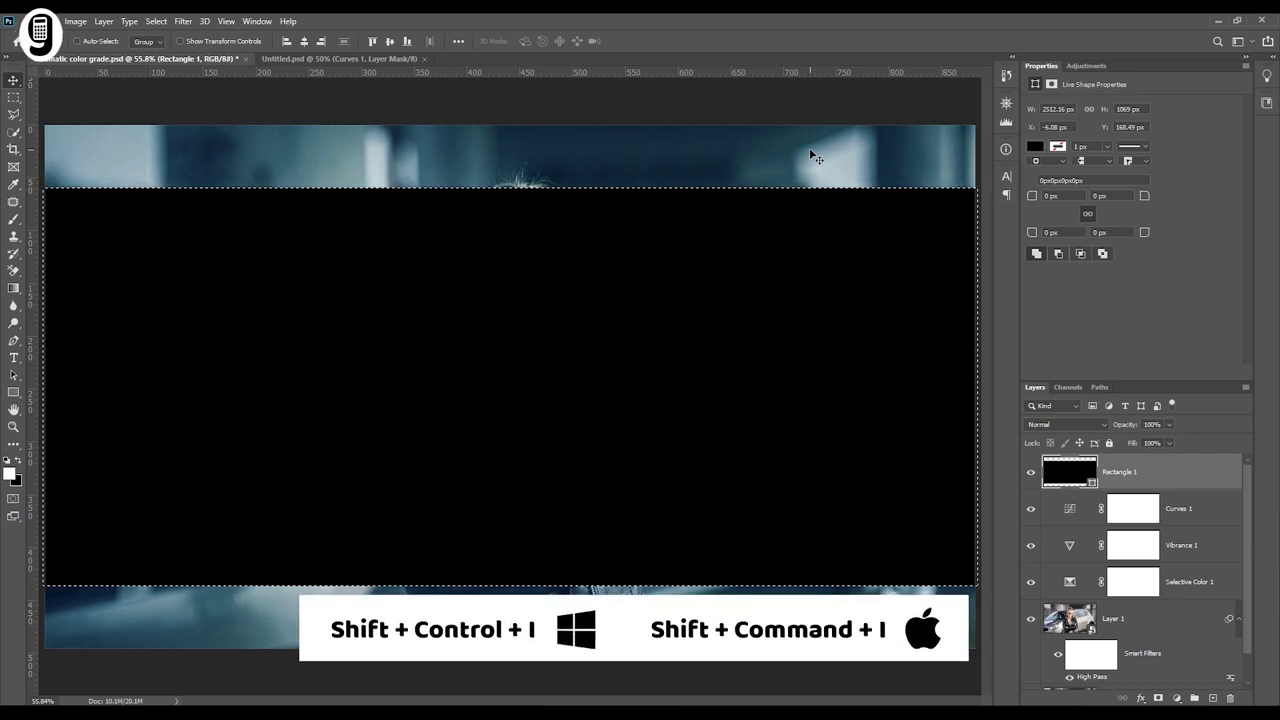
{"action": "key", "text": "ctrl+shift+i"}
{"action": "key", "text": "ctrl+shift+i"}
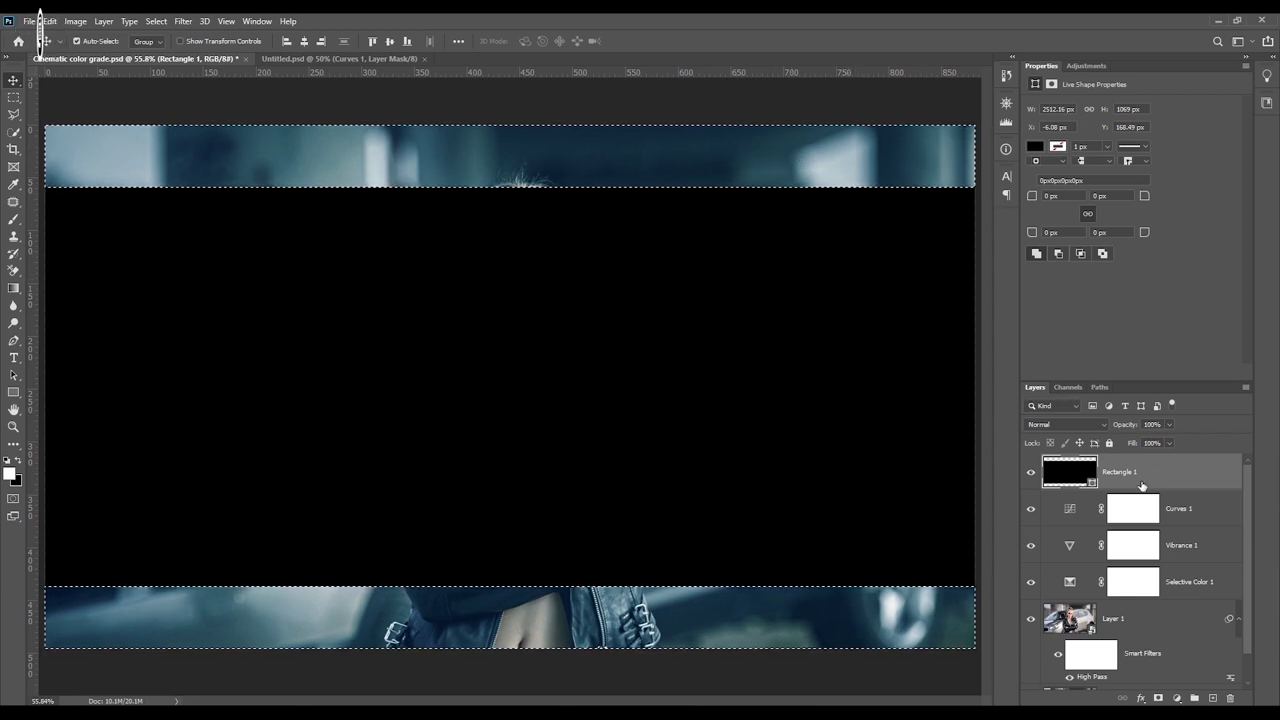
{"action": "left_click_drag", "start_coordinate": [1174, 465], "coordinate": [1230, 699]}
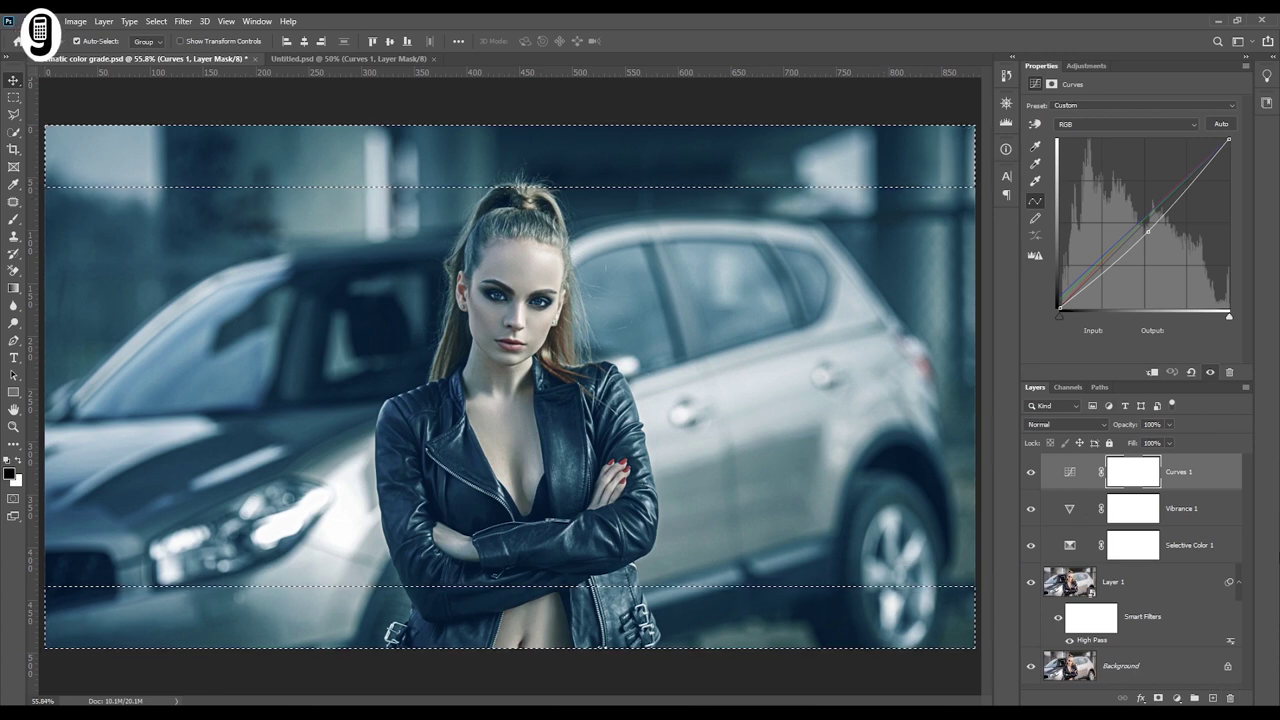
Add a black (000000) Solid Color fill layer masked to the top and bottom strips
{"action": "left_click", "coordinate": [1177, 699]}
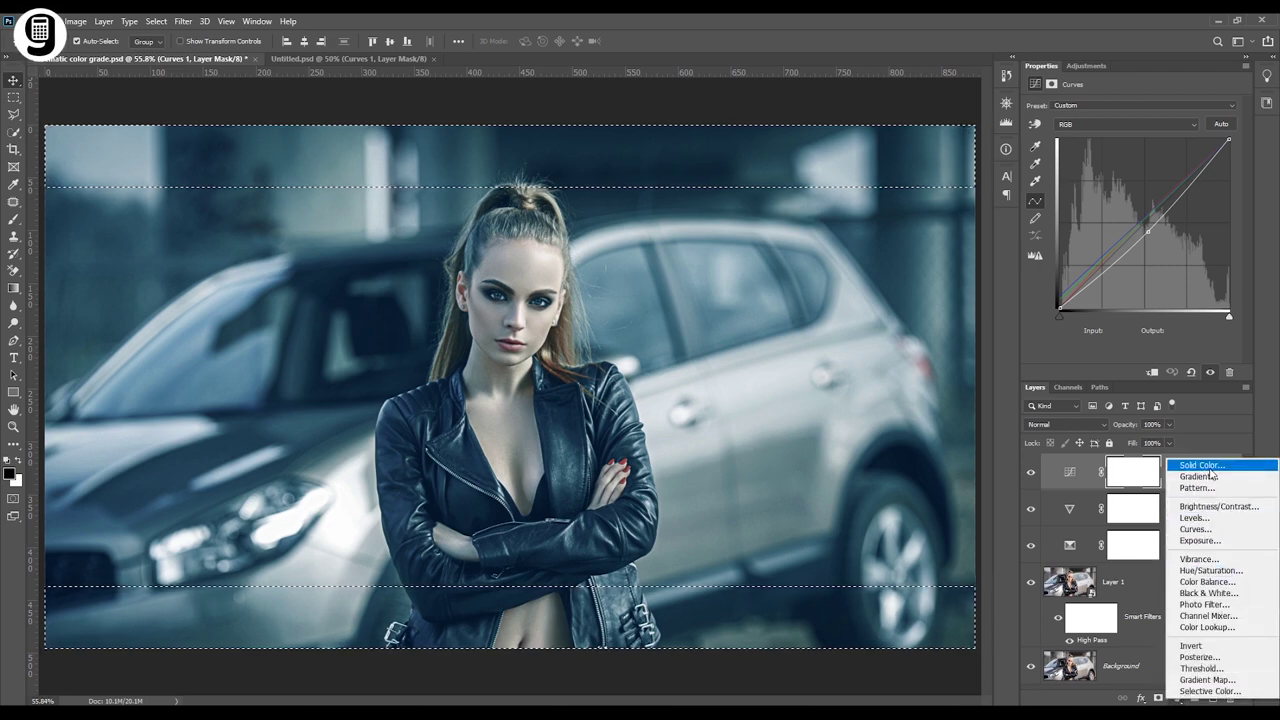
{"action": "left_click", "coordinate": [1208, 465]}
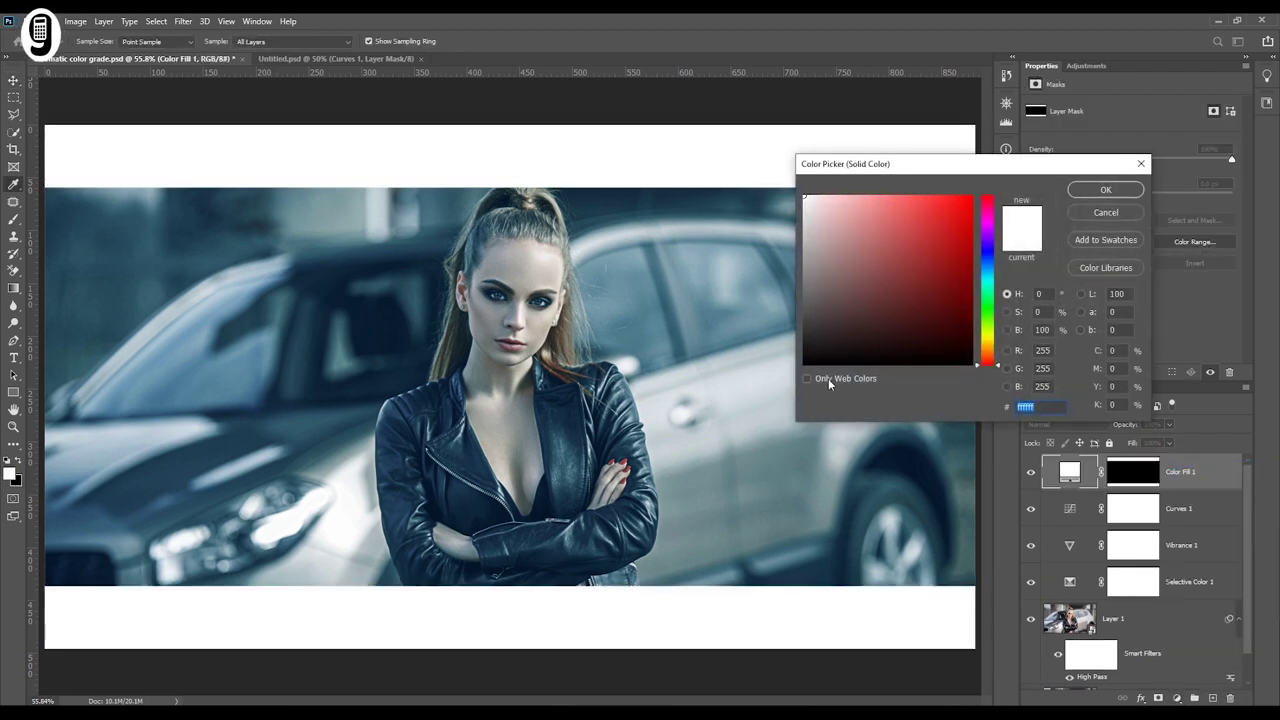
{"action": "mouse_move", "coordinate": [836, 279]}
{"action": "left_mouse_down"}
{"action": "mouse_move", "coordinate": [834, 334]}
{"action": "mouse_move", "coordinate": [804, 364]}
{"action": "left_mouse_up"}
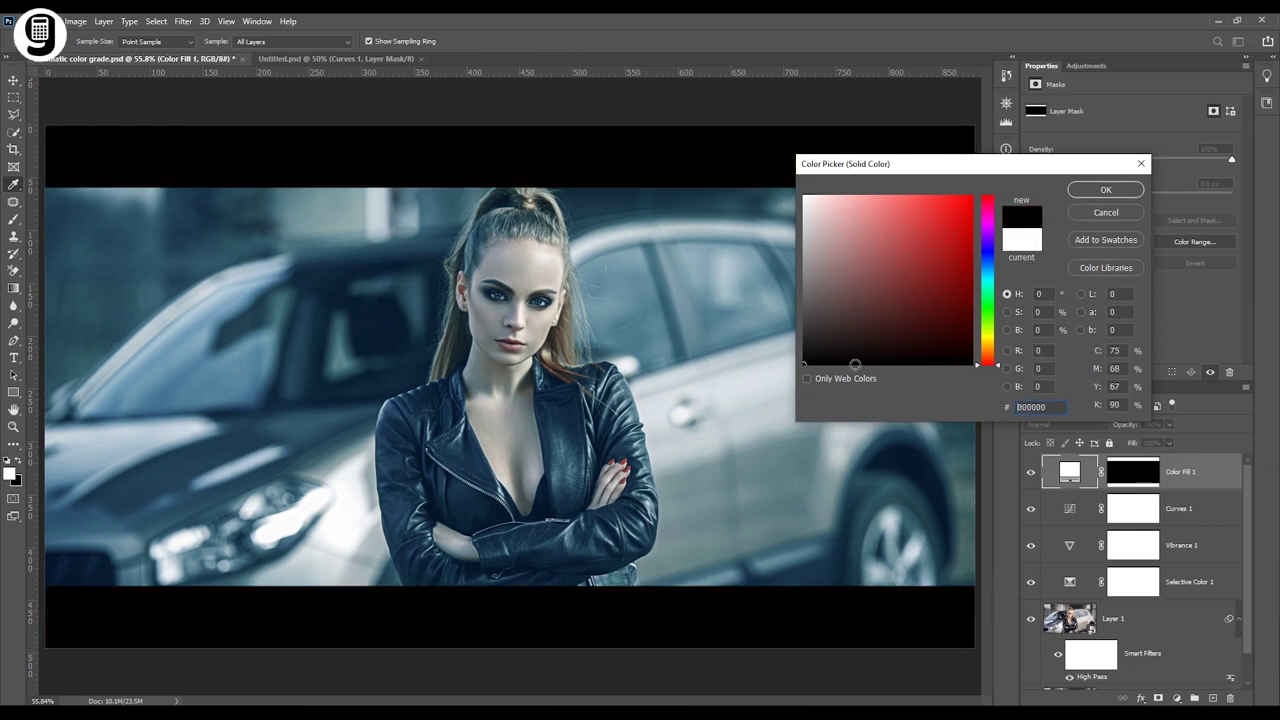
{"action": "left_click", "coordinate": [1079, 193]}
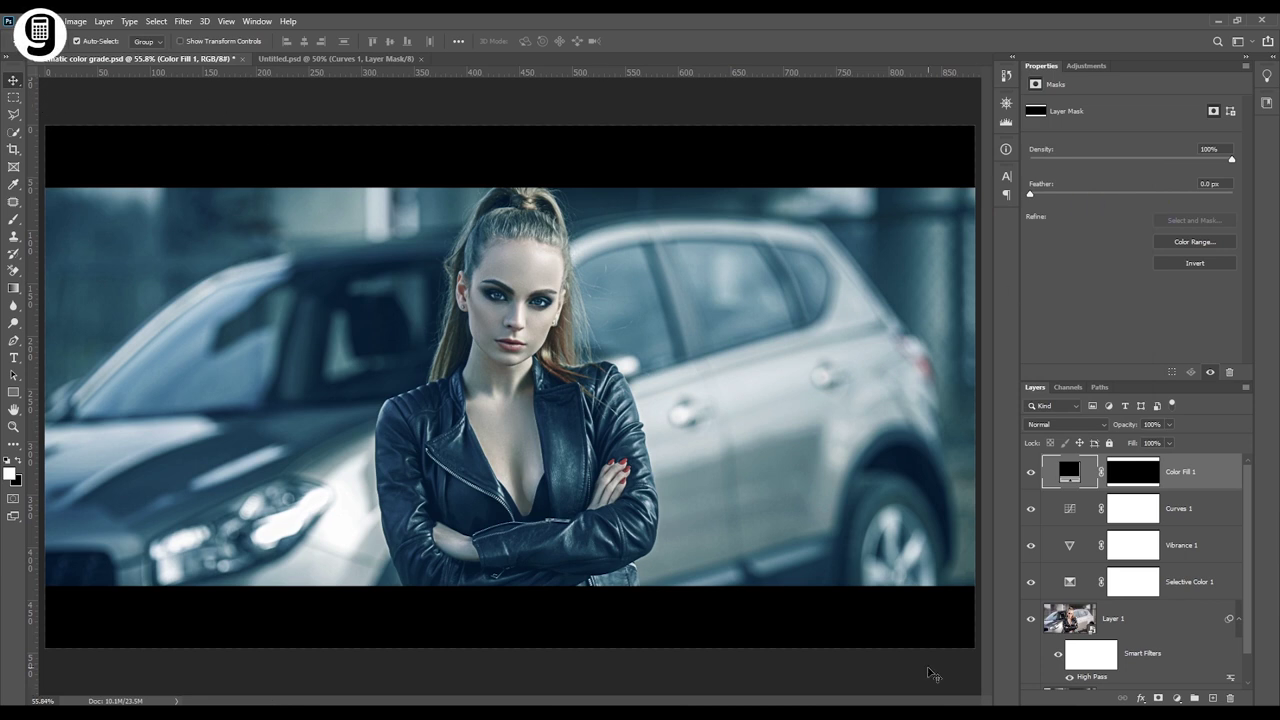
Toggle a solo view of the Background layer to compare the original photo with the graded version
{"action": "scroll", "coordinate": [1043, 663], "scroll_direction": "down", "scroll_amount": 1}
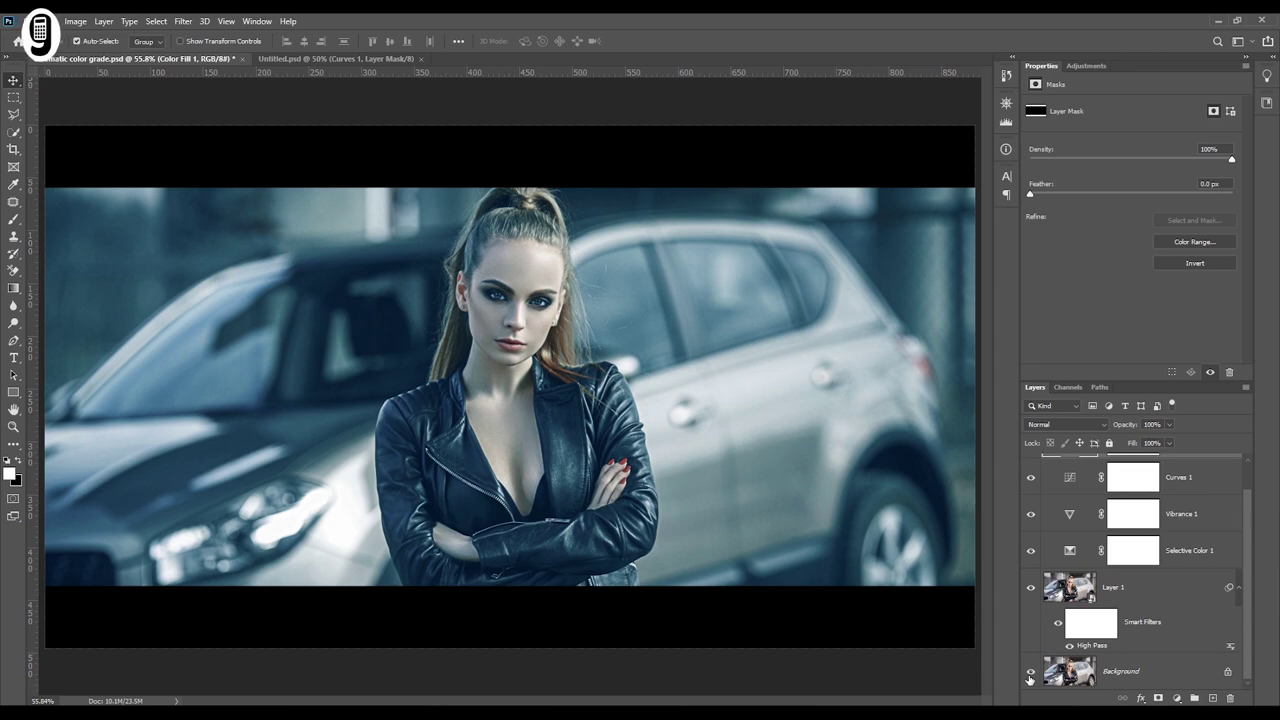
{"action": "left_click", "coordinate": [1030, 675], "text": "alt"}
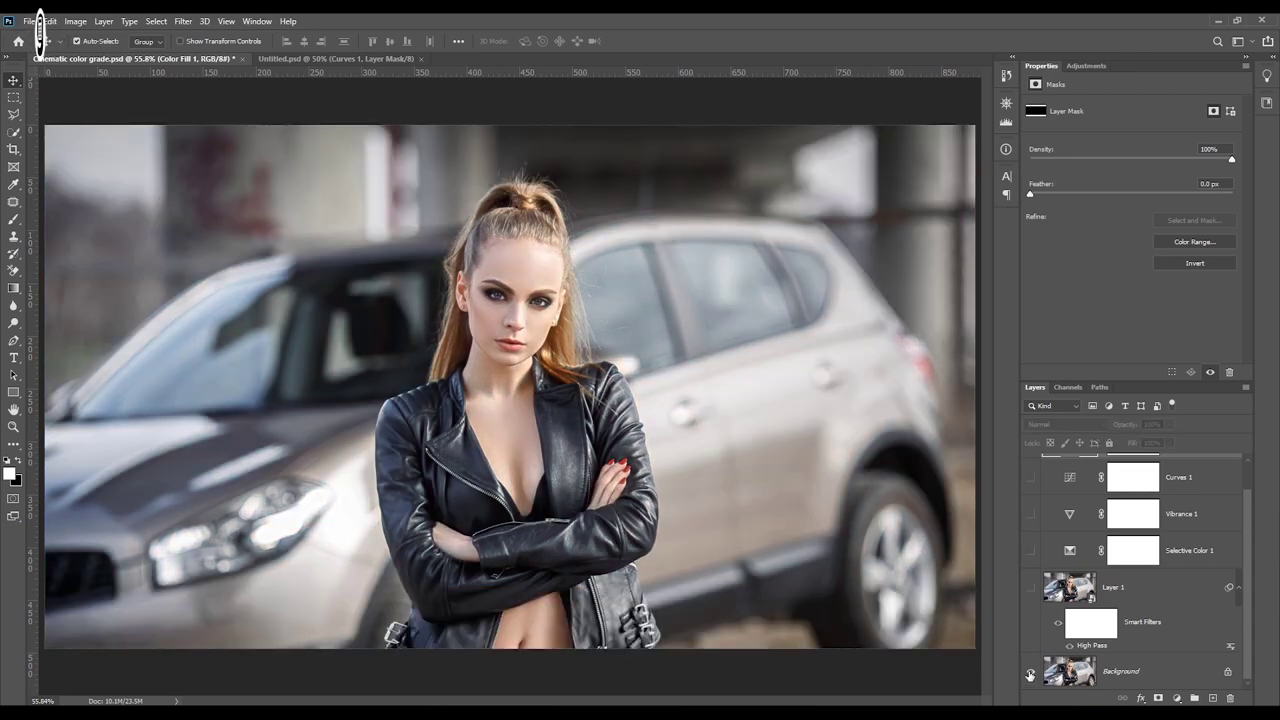
{"action": "left_click", "coordinate": [1030, 675], "text": "alt"}
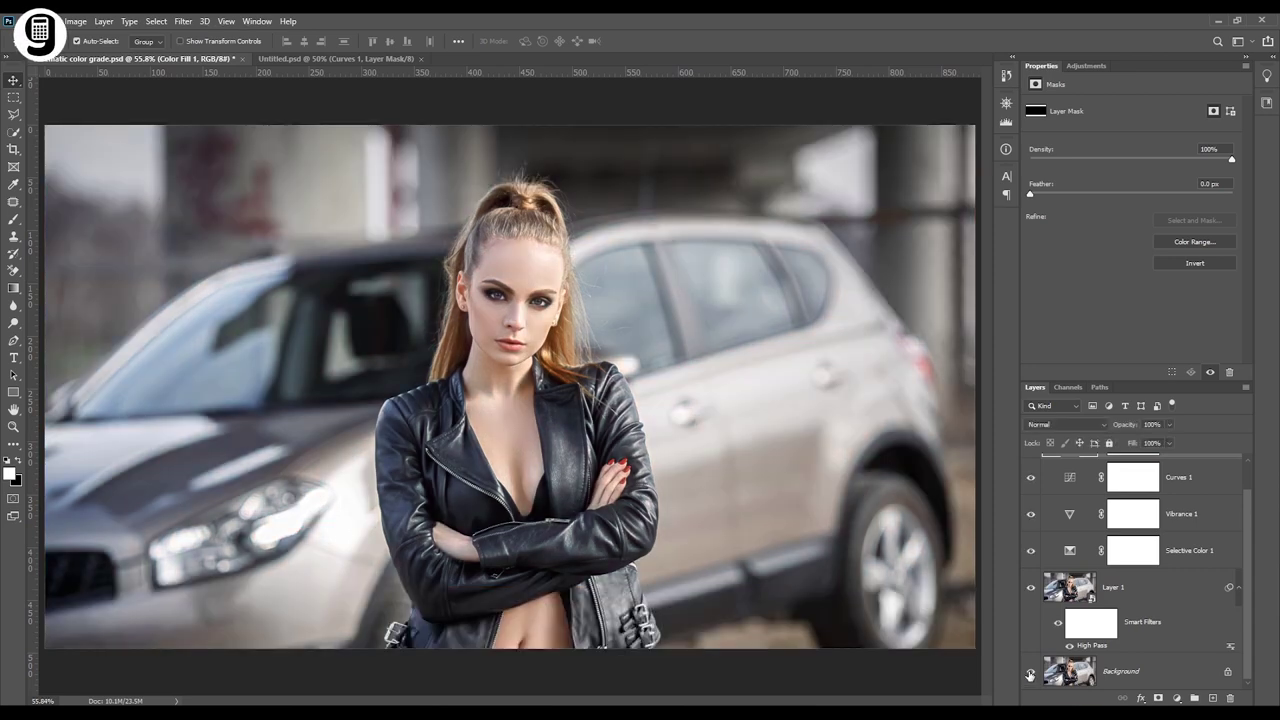
{"action": "left_click", "coordinate": [1030, 675], "text": "alt"}
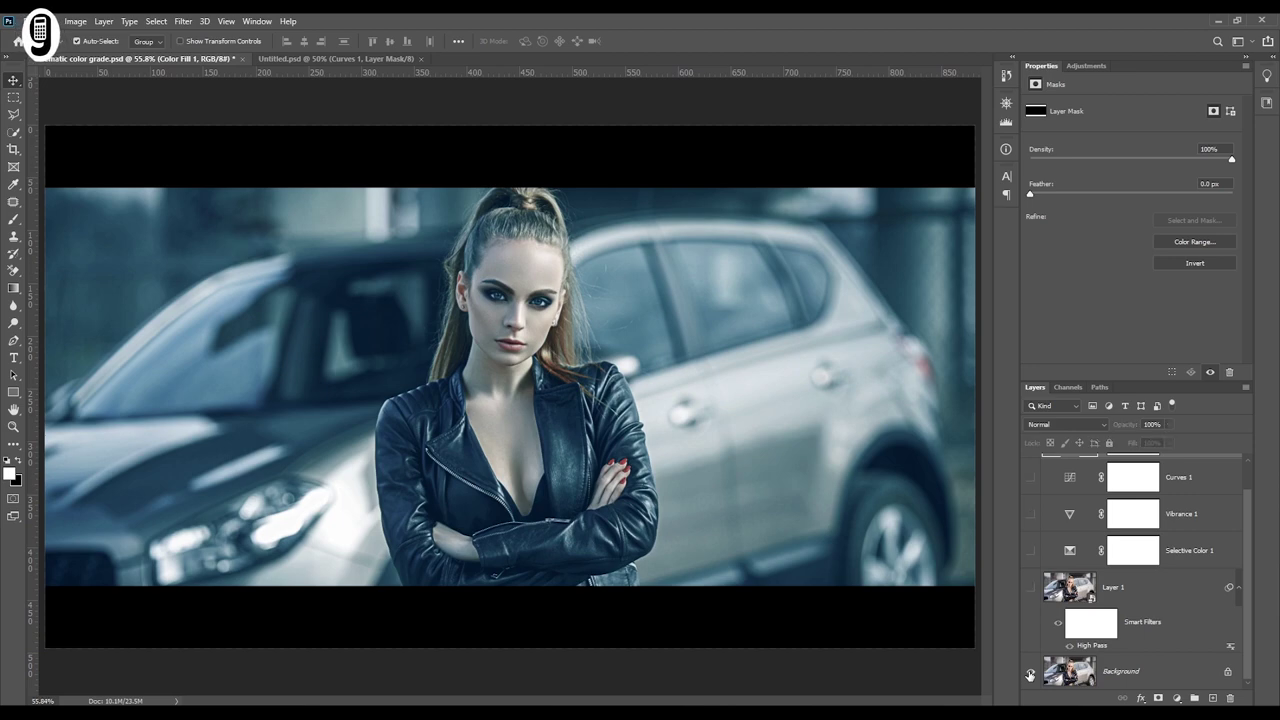